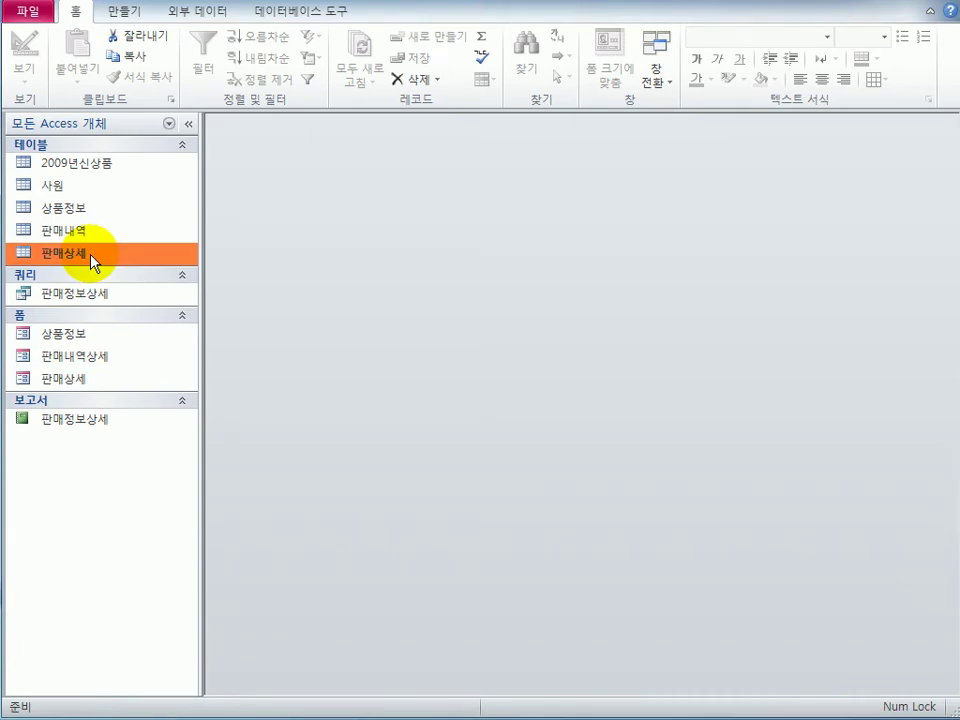
Open the 판매상세 table in design view and set 판매번호 and 상품코드 together as its primary key.
right_click(92, 257)
click(149, 290)
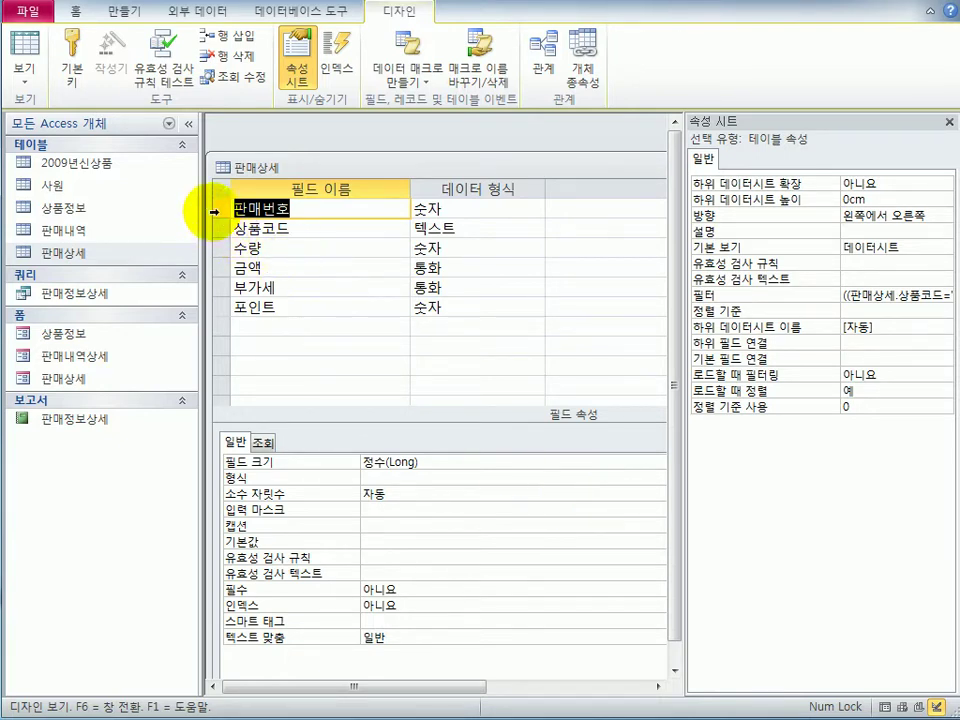
click(215, 211)
click(213, 228)
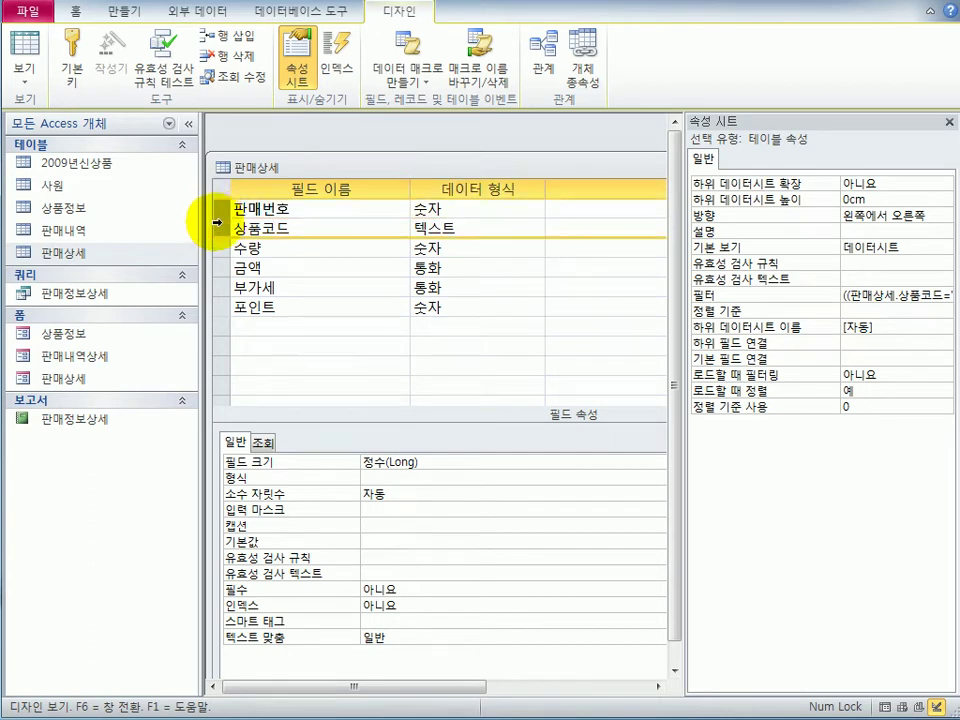
shift+click(215, 209)
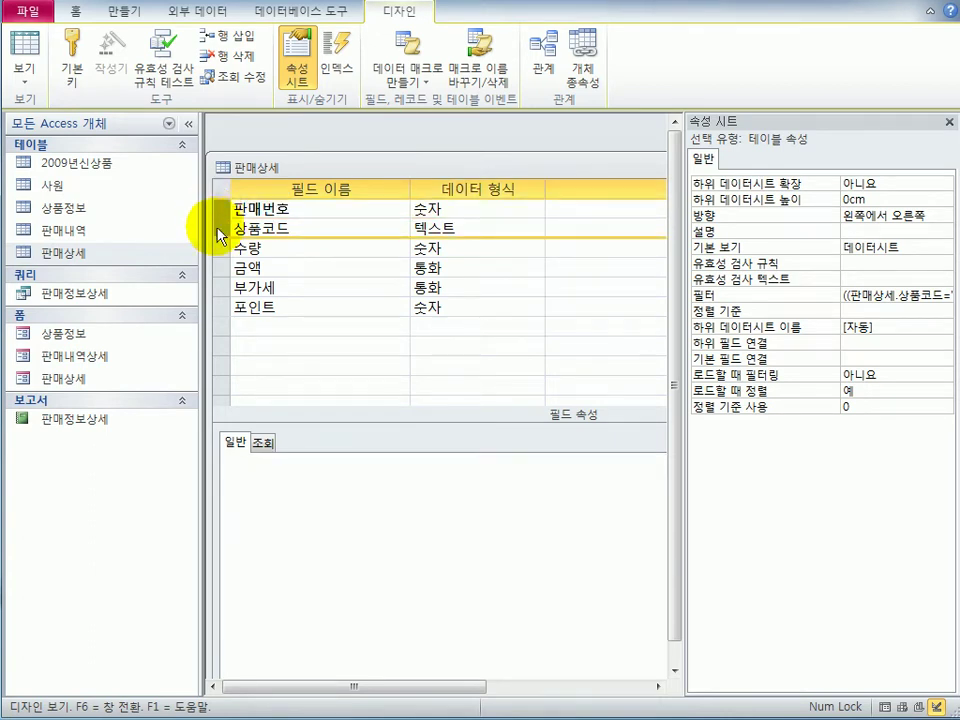
click(71, 84)
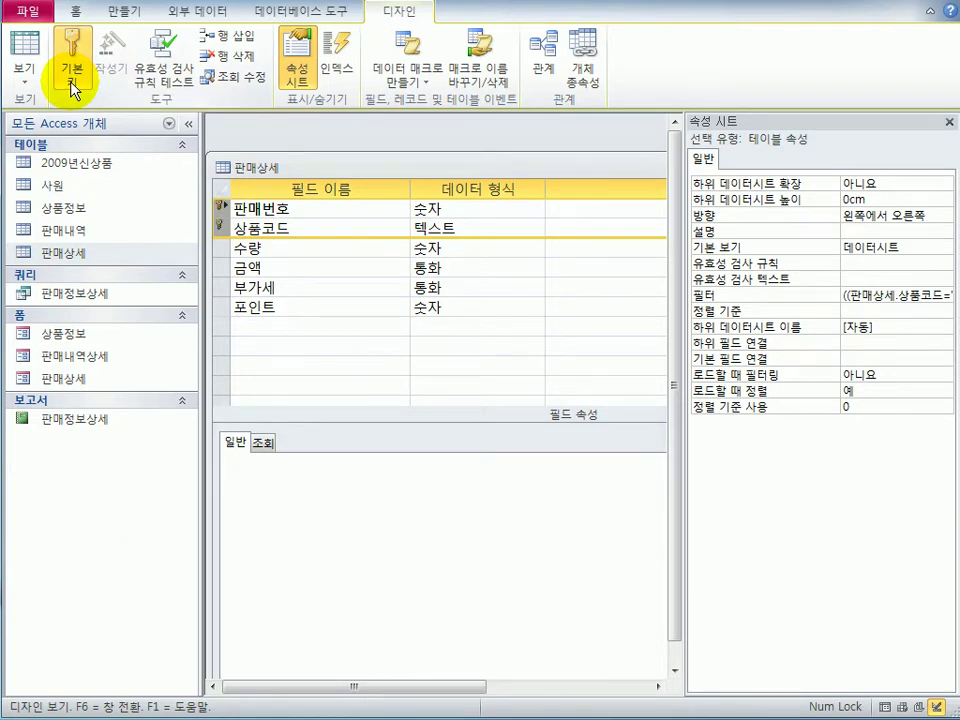
Give the 상품코드 field the input mask >AAAA.
click(302, 224)
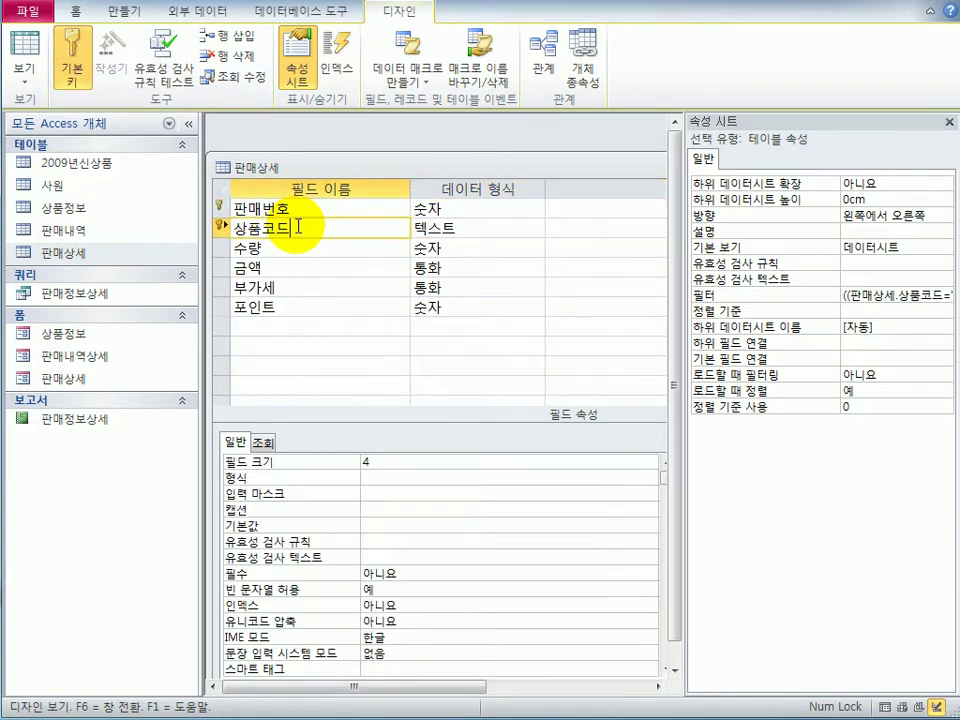
click(375, 494)
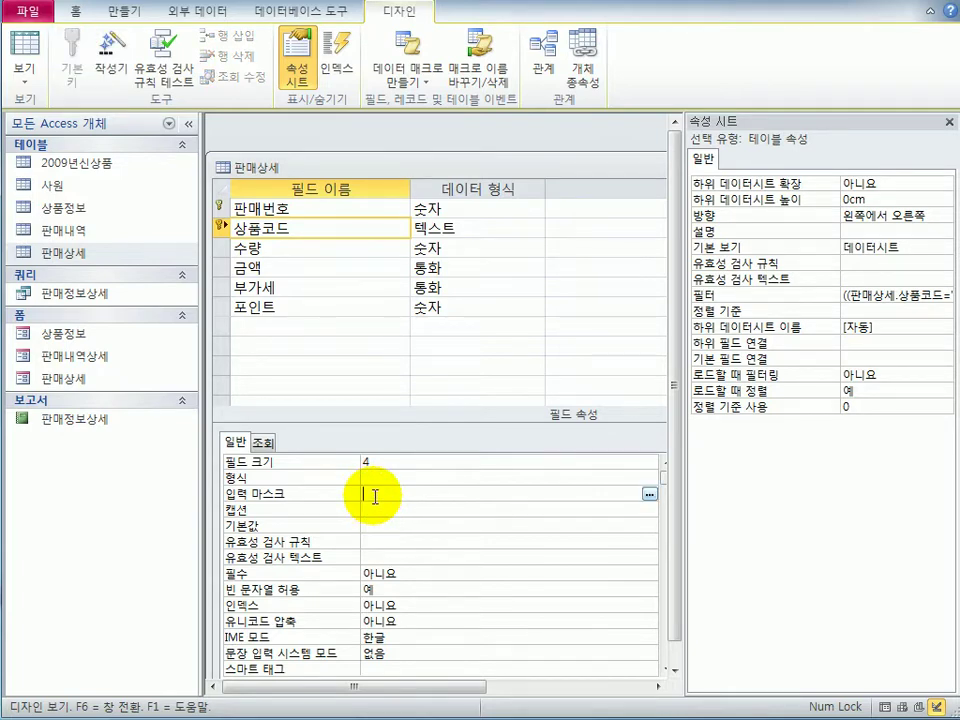
text(>)
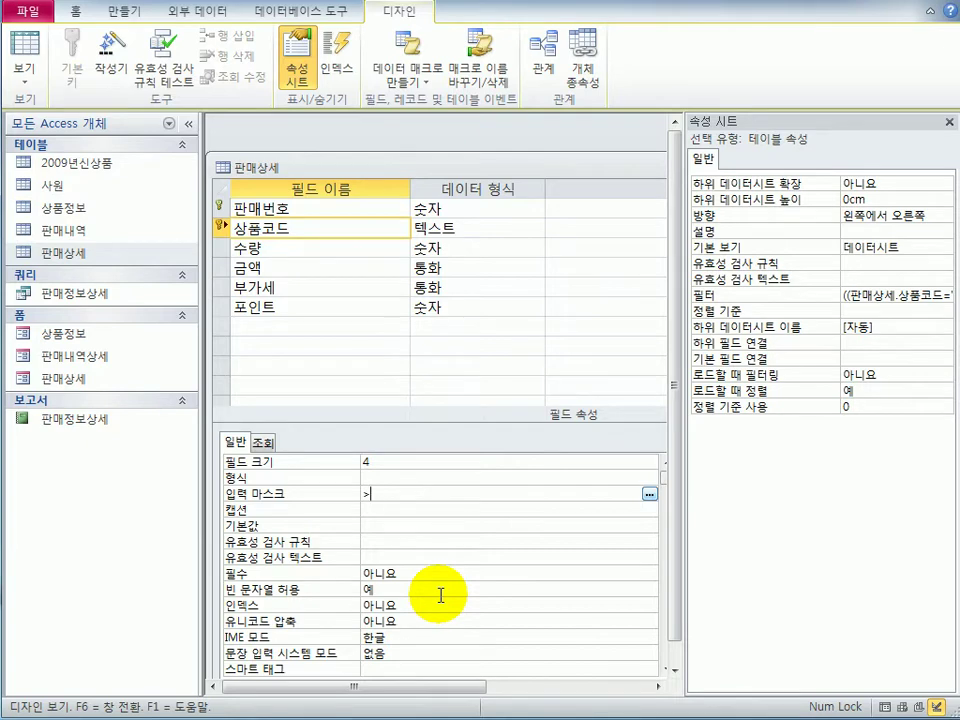
text(AAAA)
Set the 수량 field's validation rule to >0 with the validation text "수량은 0보다 커야합니다".
click(253, 247)
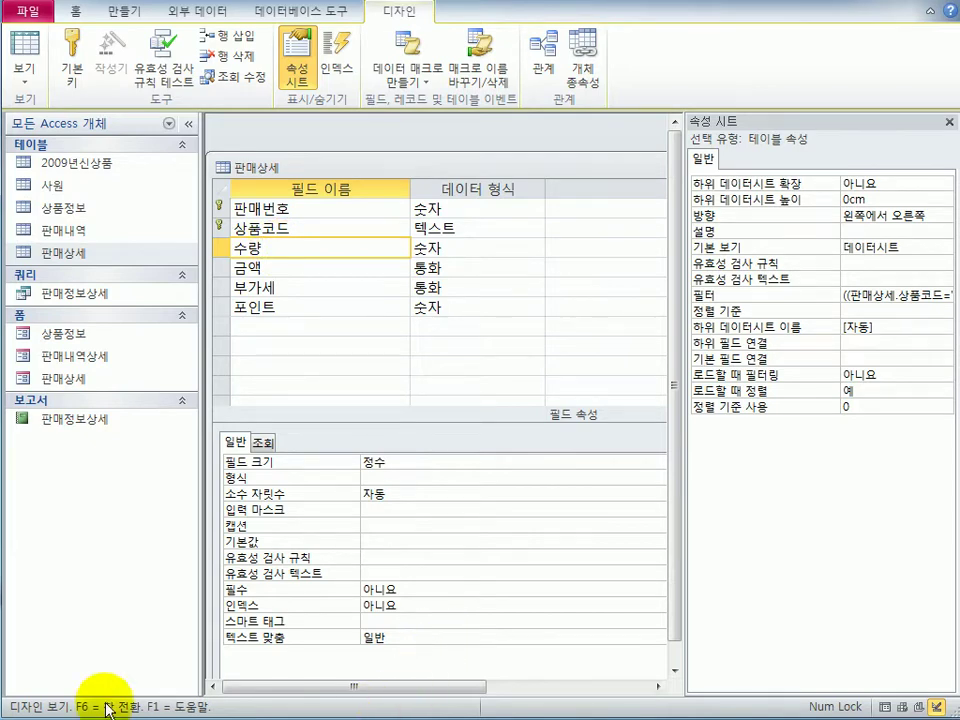
click(399, 557)
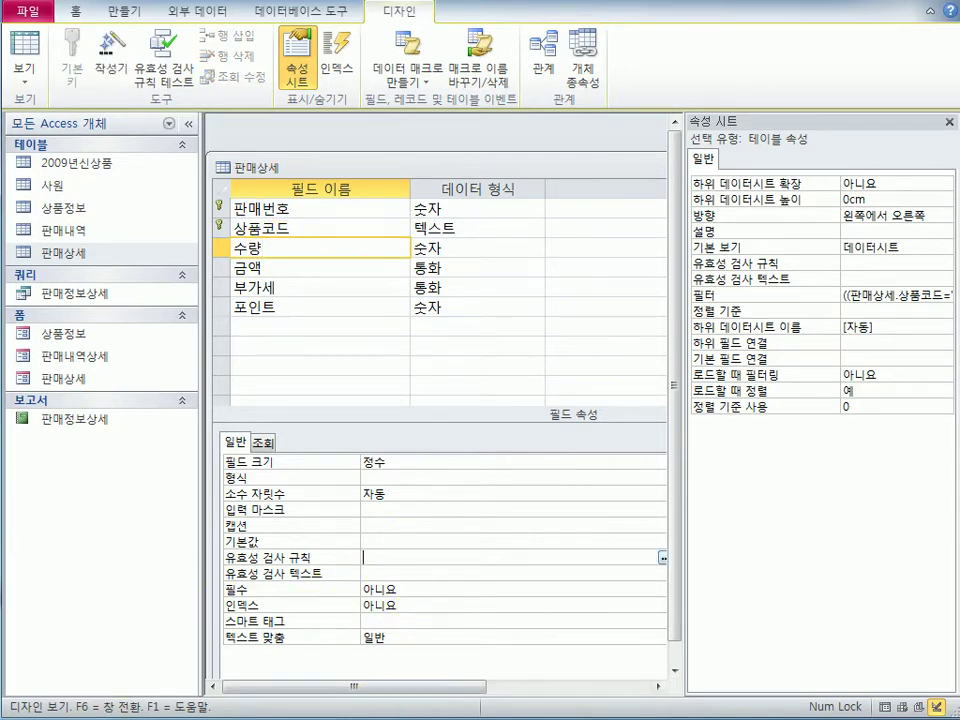
text(>0)
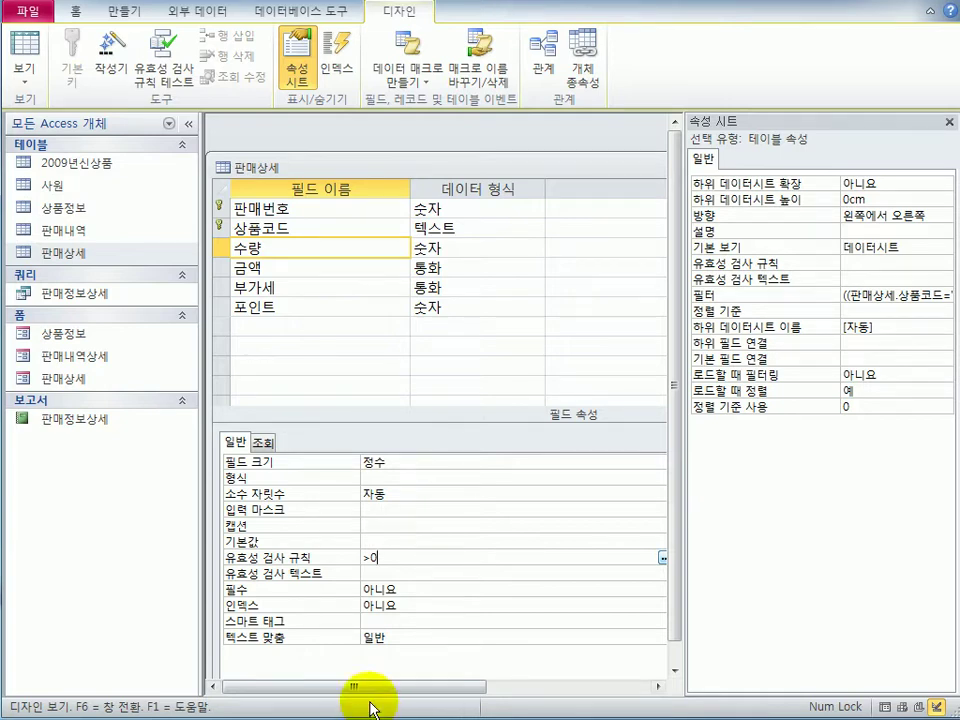
click(375, 572)
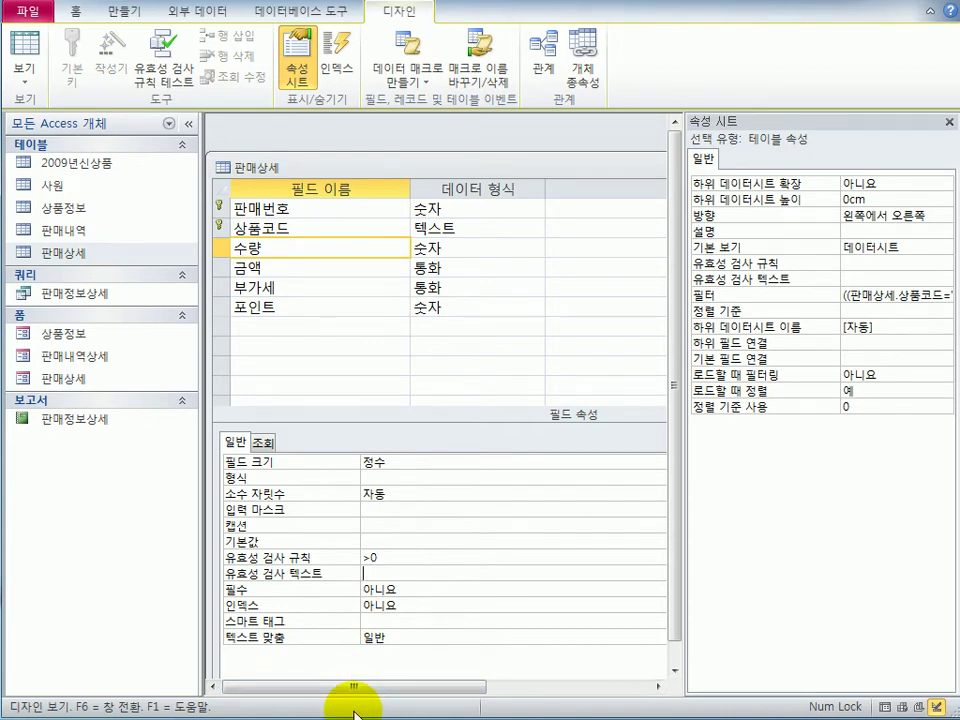
text(수량ㅇ)
text(은 0보다 ㅋ)
text(커야합니)
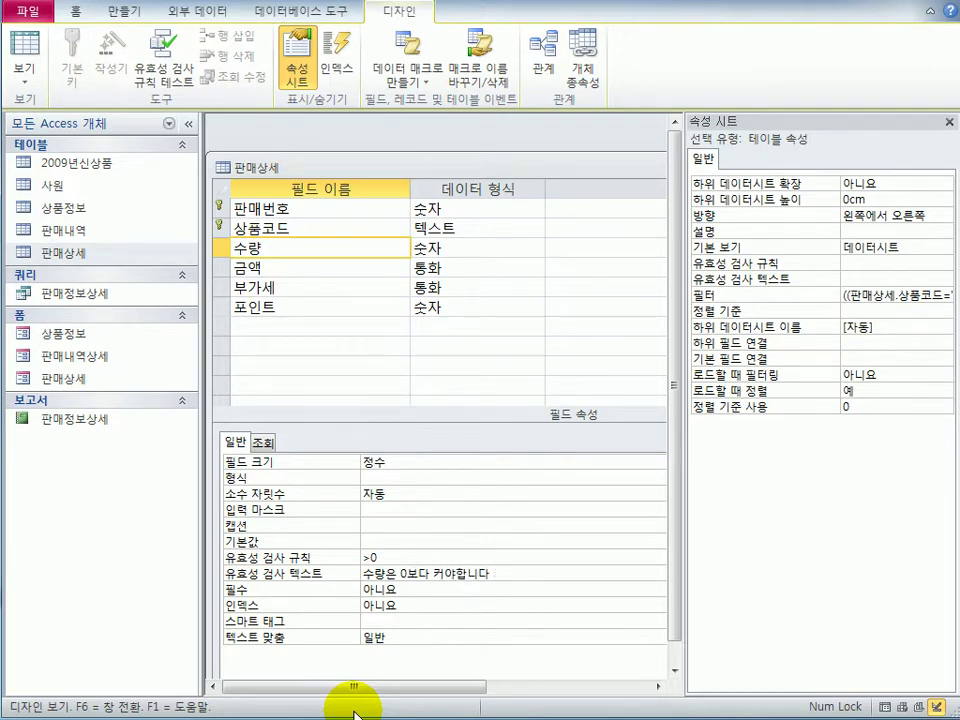
text(다)
Close the property sheet and the 판매상세 table, saving its design changes.
click(949, 122)
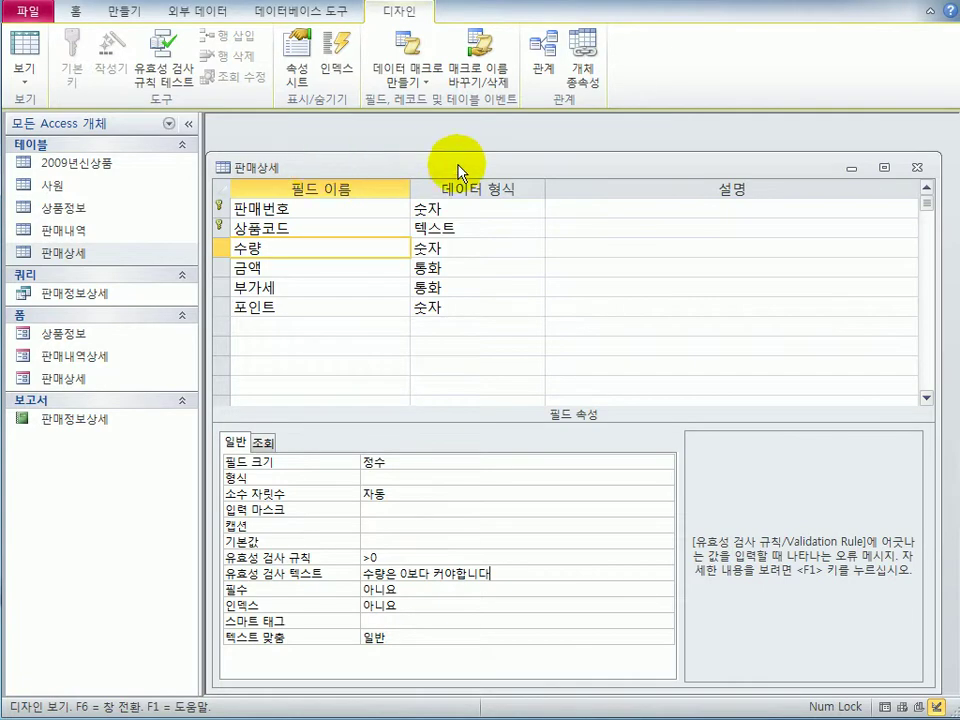
click(918, 176)
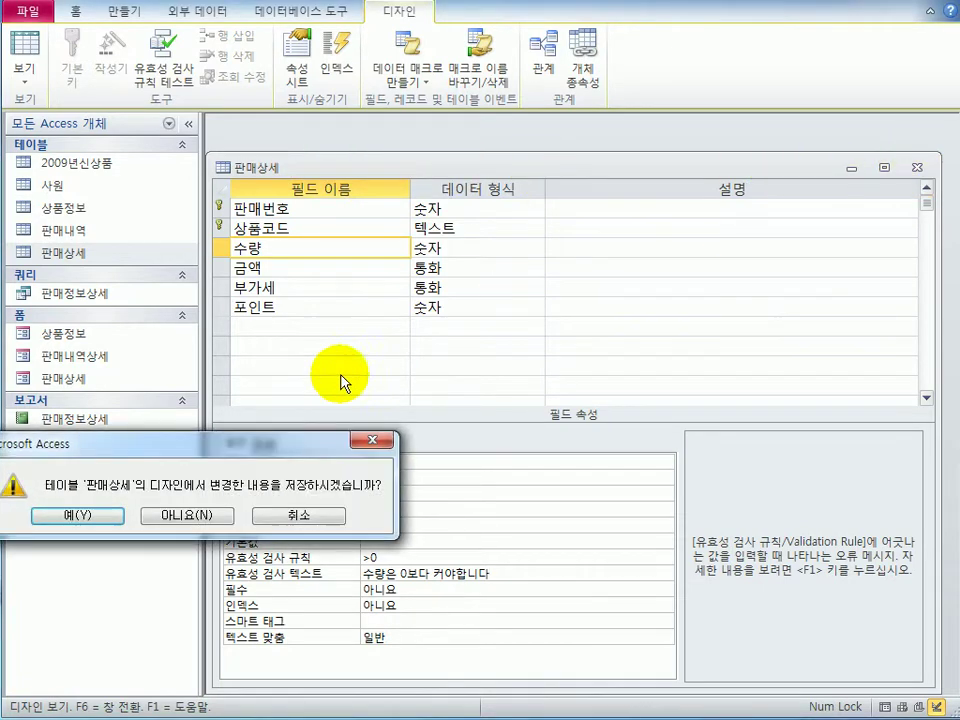
drag(257, 444, 582, 296)
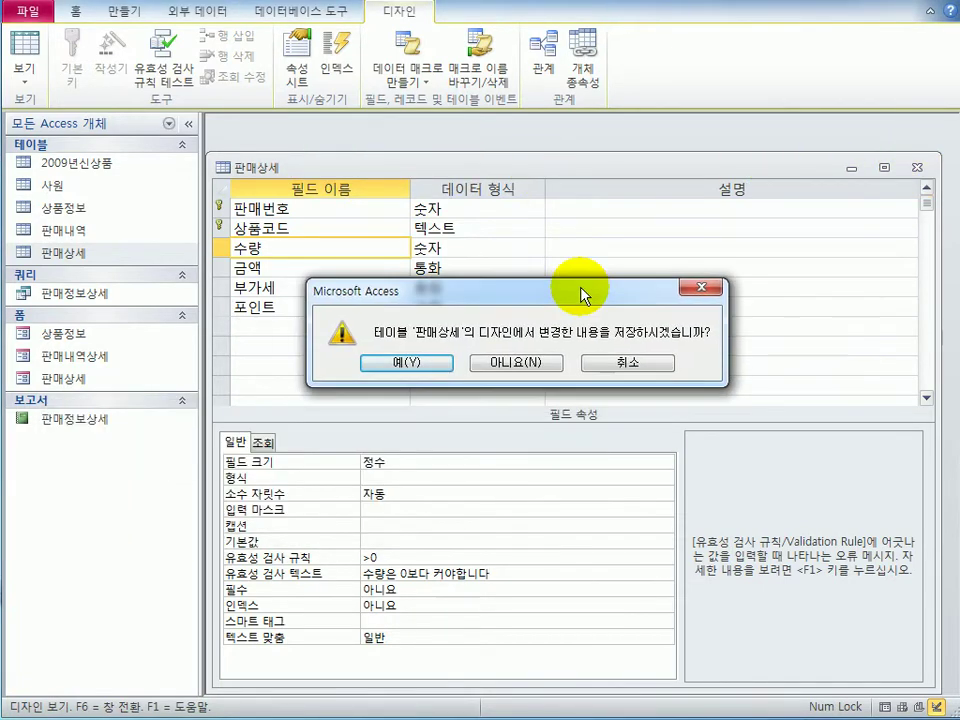
click(425, 364)
drag(282, 443, 573, 326)
click(360, 400)
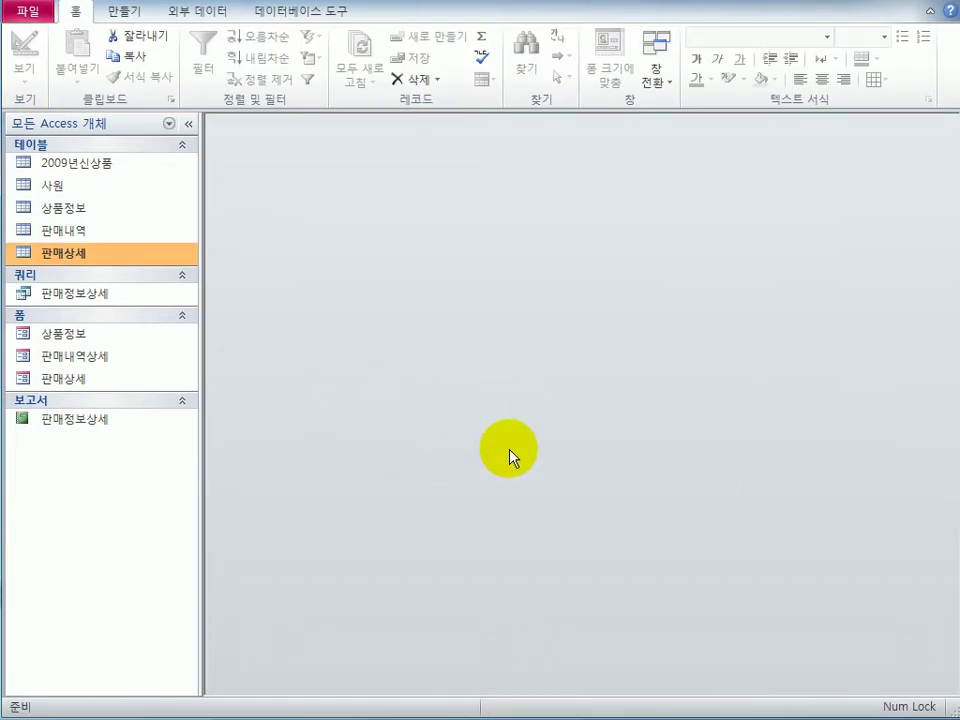
Open the 판매내역 table in design view and set the 매출일시 field's default value to Now().
click(80, 233)
right_click(80, 232)
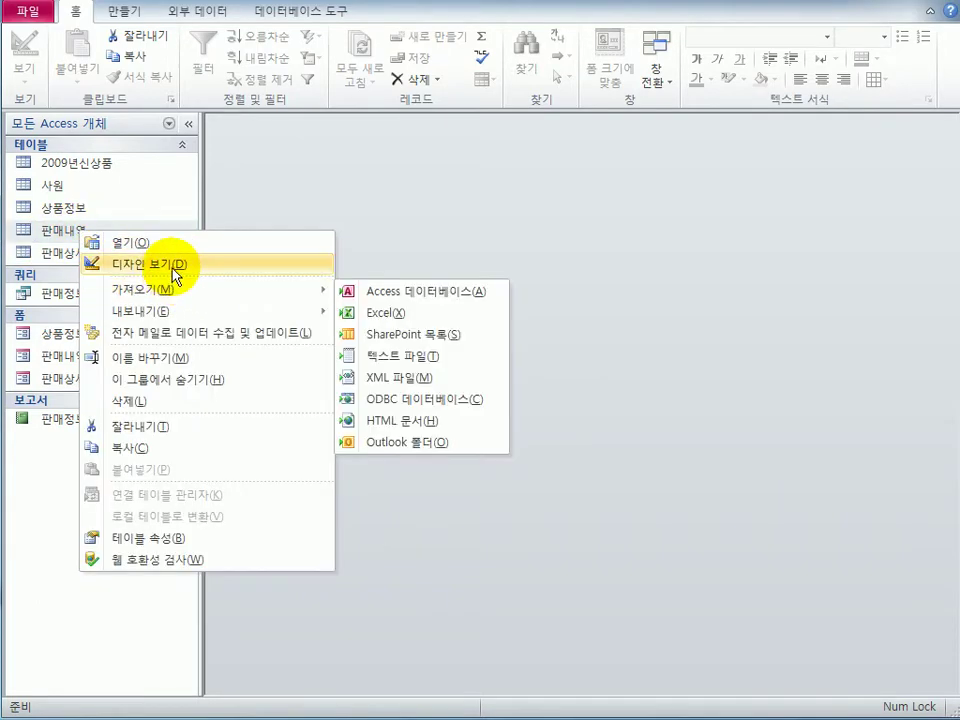
click(176, 265)
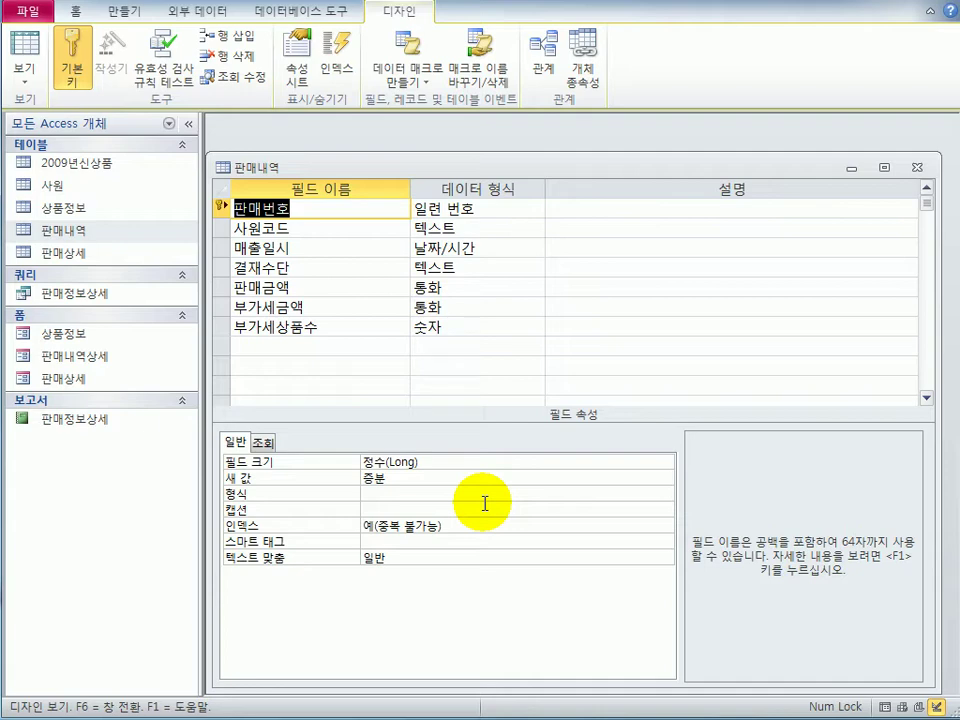
click(302, 250)
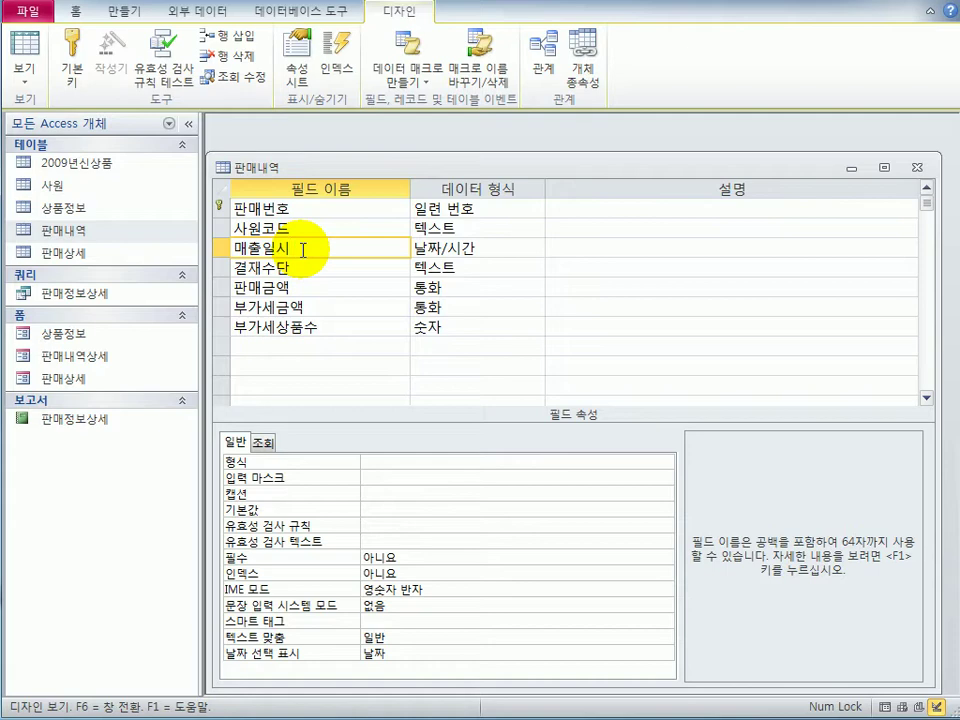
click(369, 508)
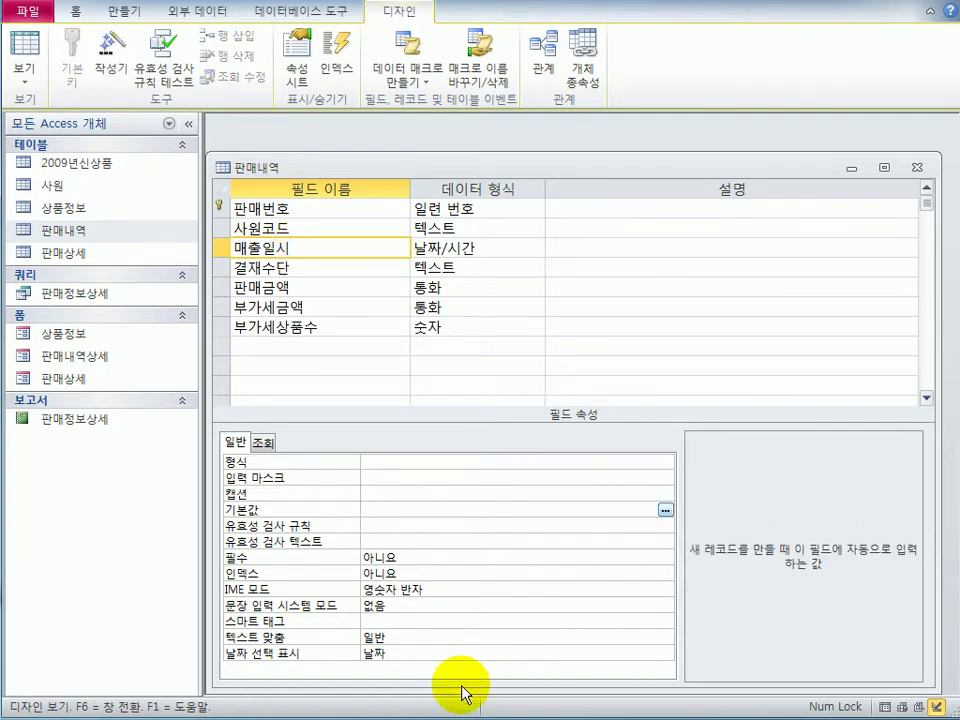
text(ㅜ)
key(BackSpace)
text(now())
key(Return)
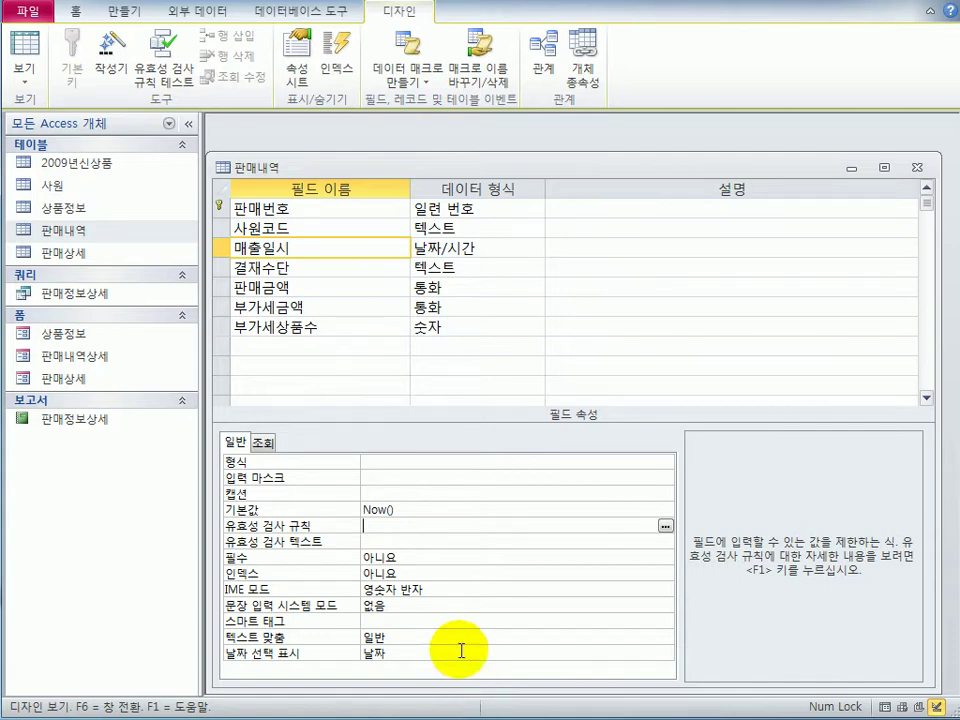
Set the display format of the 매출일시 field to 기본 날짜.
click(434, 463)
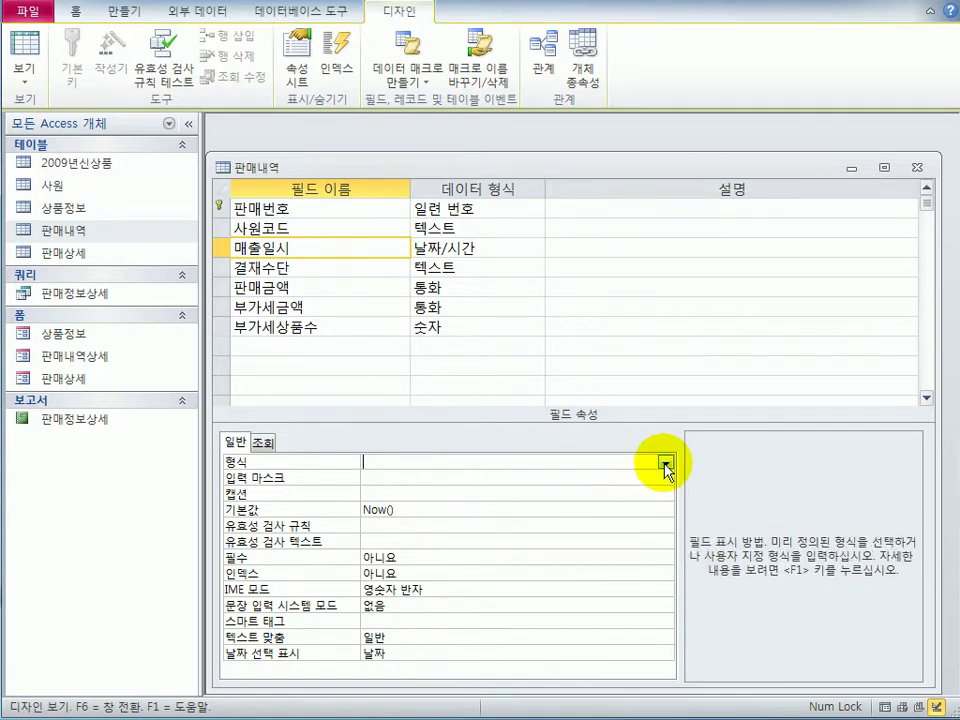
click(665, 463)
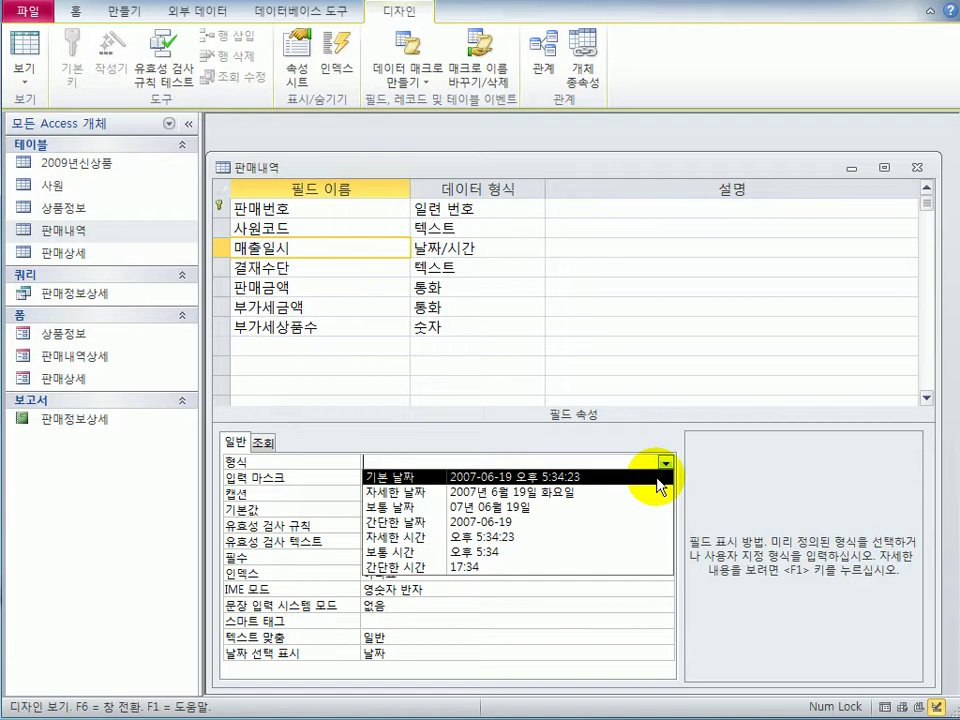
click(658, 478)
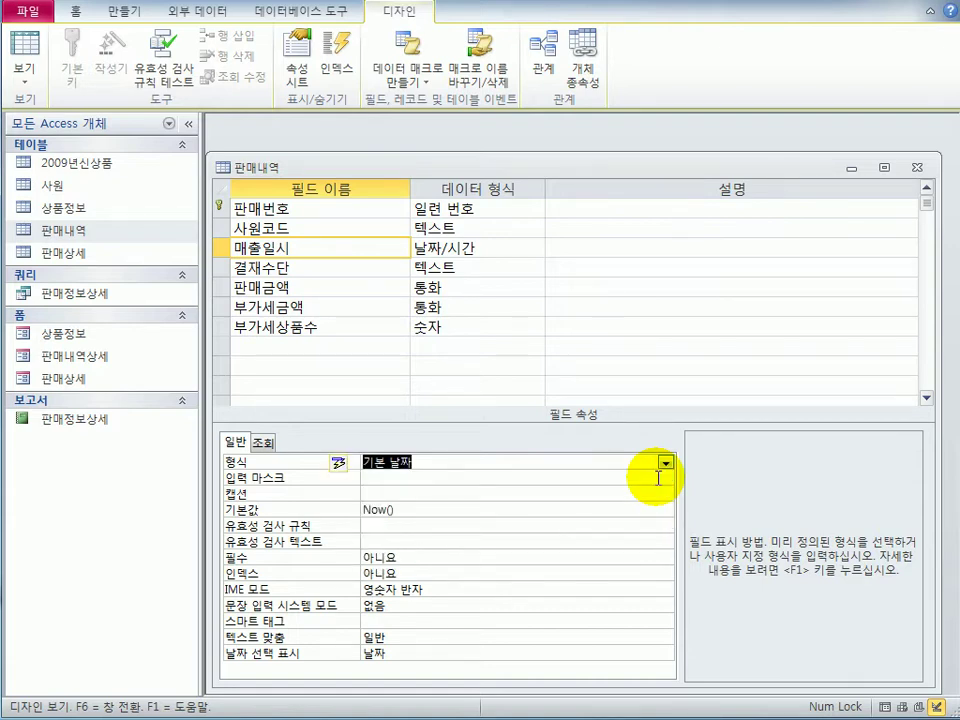
Add a new field named 비고 after 부가세상품수 with the data type 메모.
click(309, 357)
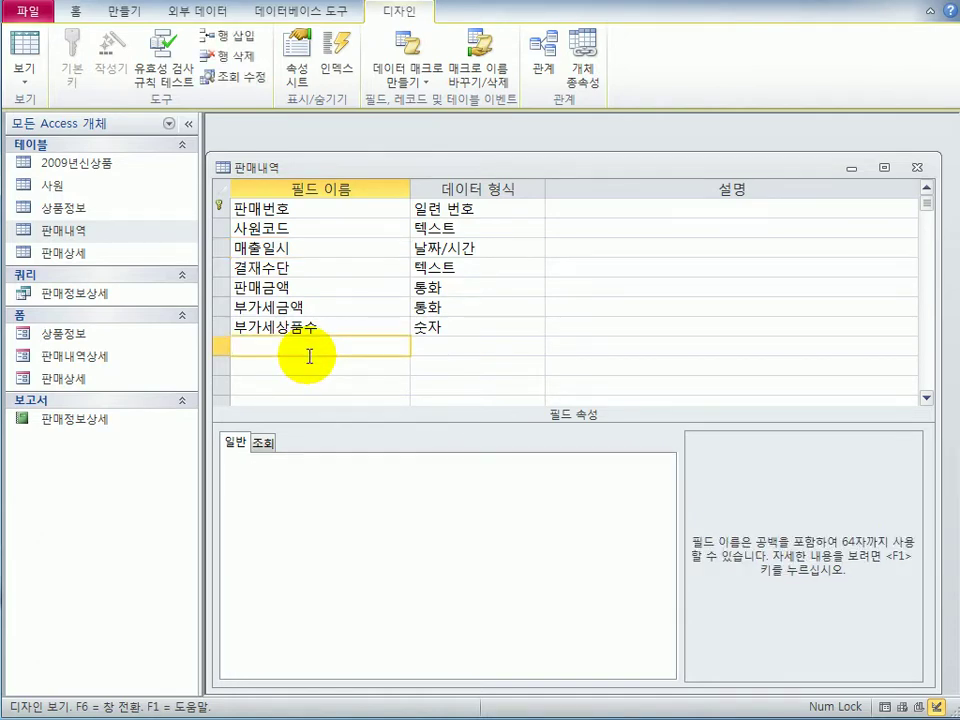
text(매)
key(BackSpace)
text(비고)
click(470, 346)
click(537, 347)
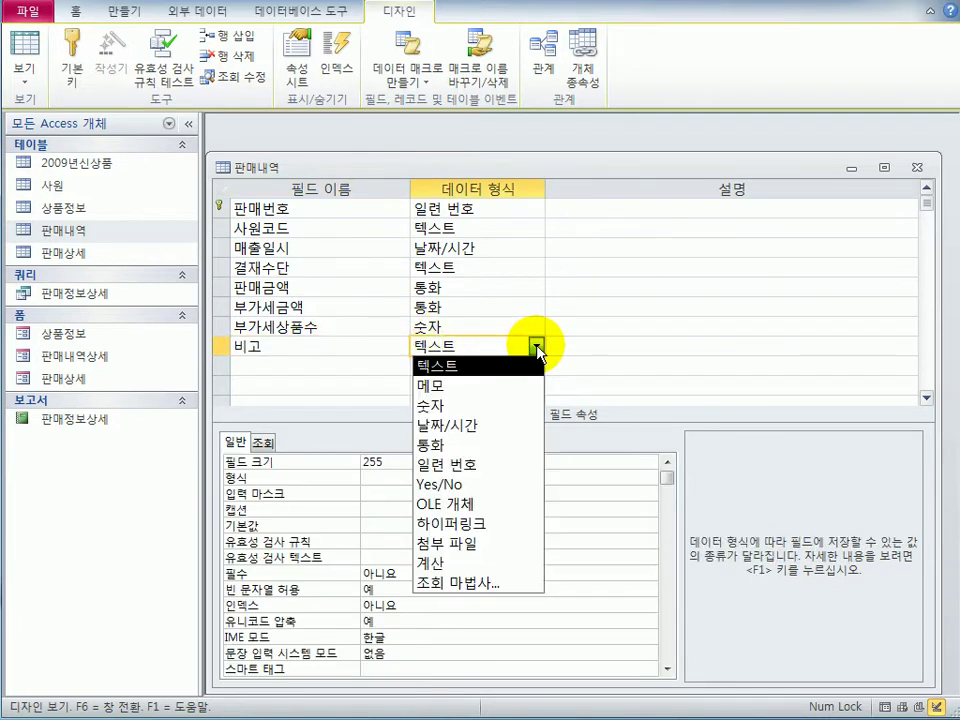
click(522, 384)
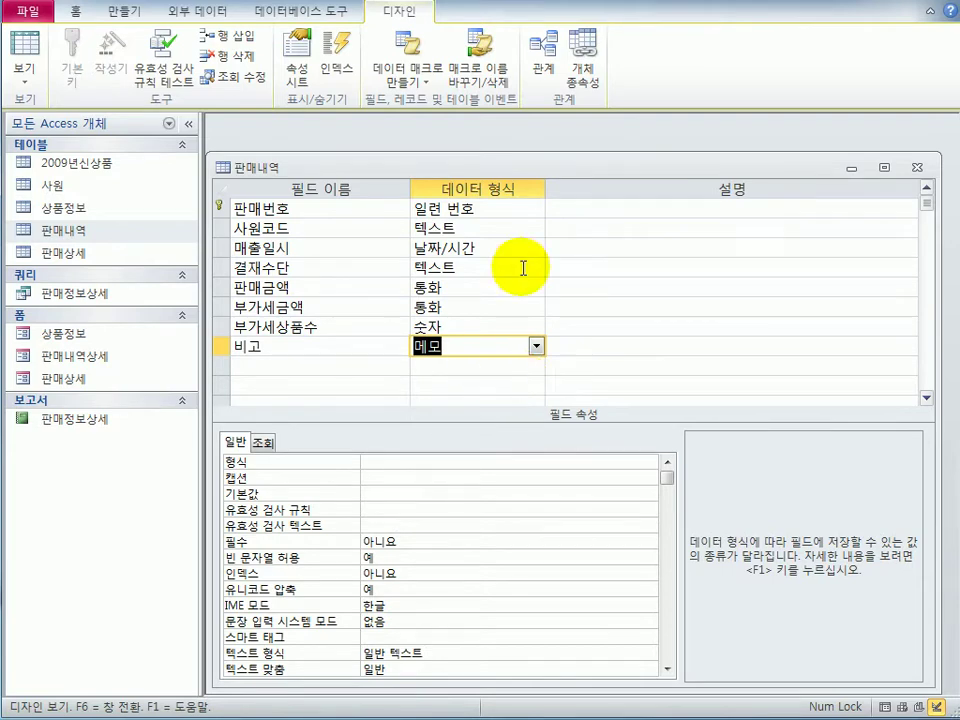
Close the 판매내역 table and save its design changes.
click(916, 170)
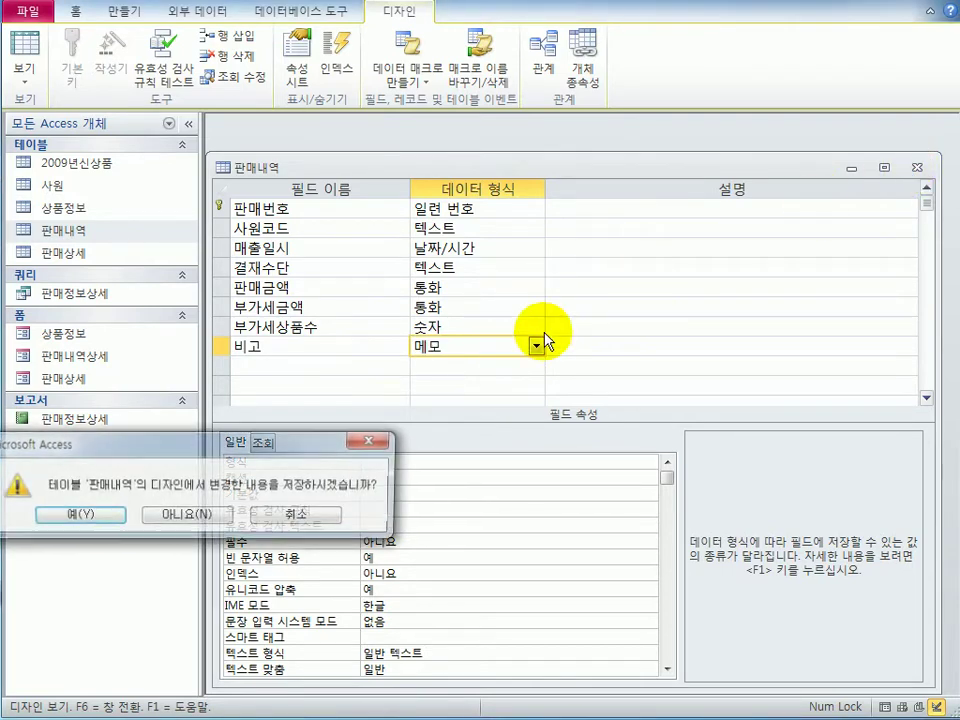
drag(306, 444, 606, 336)
click(435, 397)
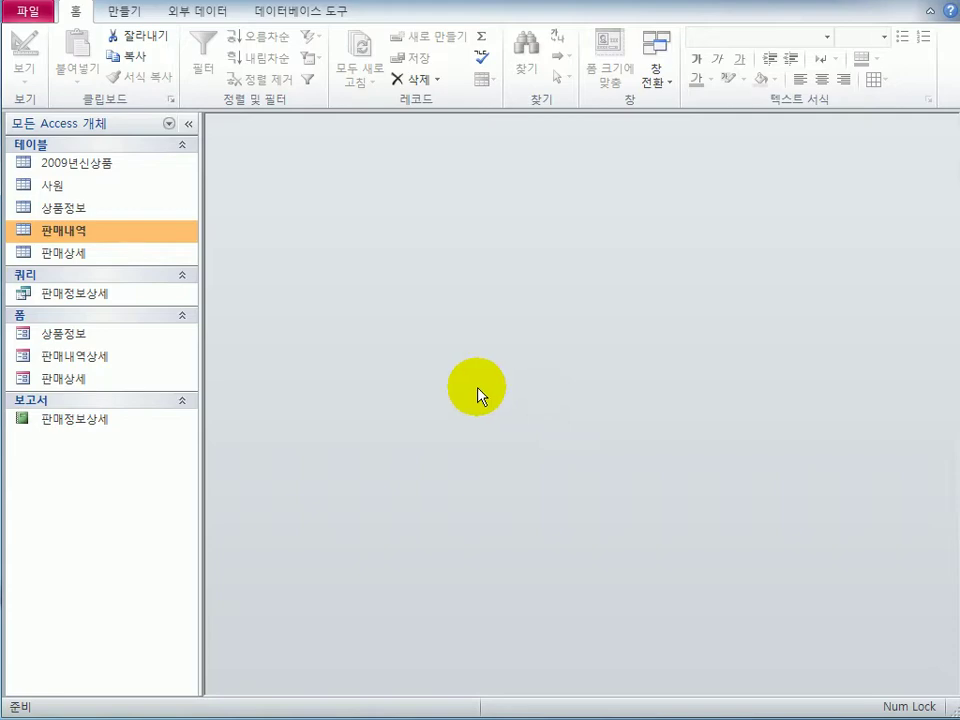
Compare the records and columns of the 상품정보 and 2009년신상품 tables in datasheet view, and close both tables.
double_click(150, 210)
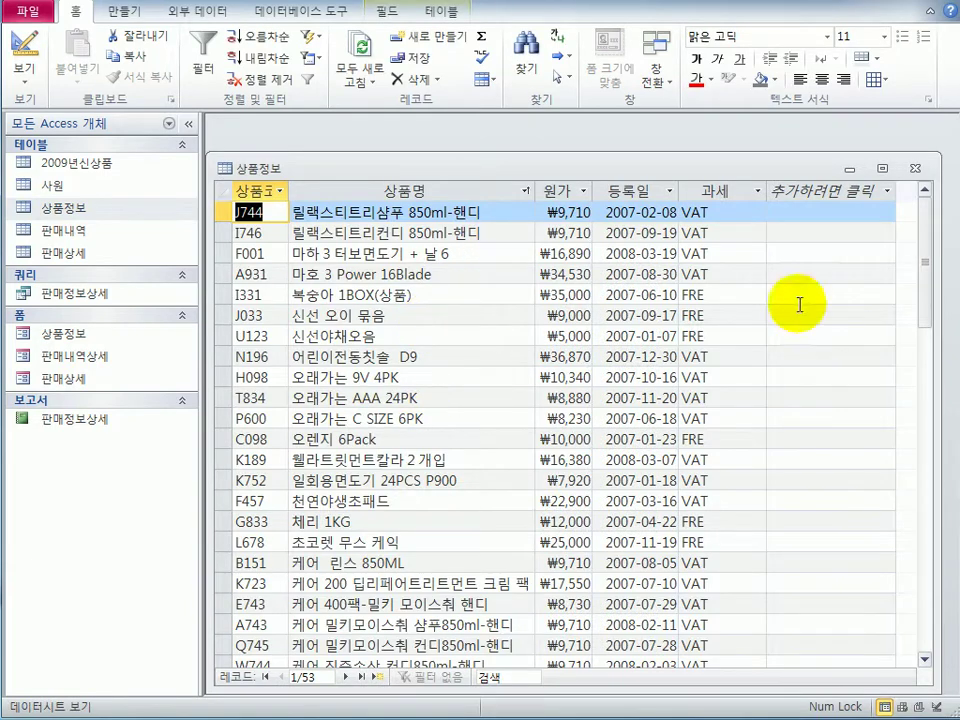
double_click(146, 164)
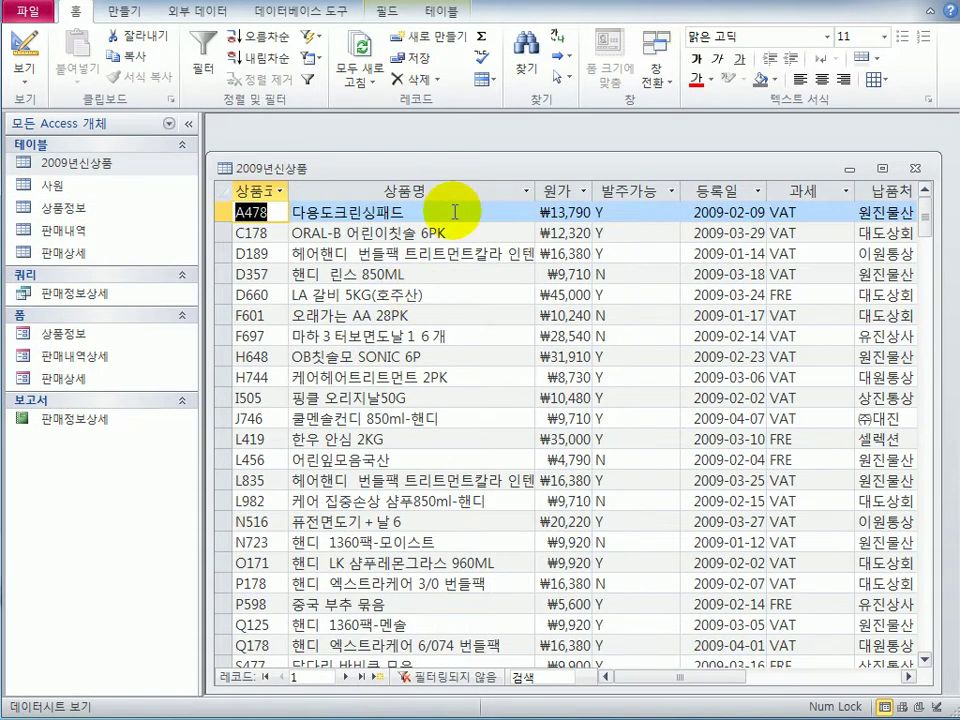
drag(456, 169, 469, 298)
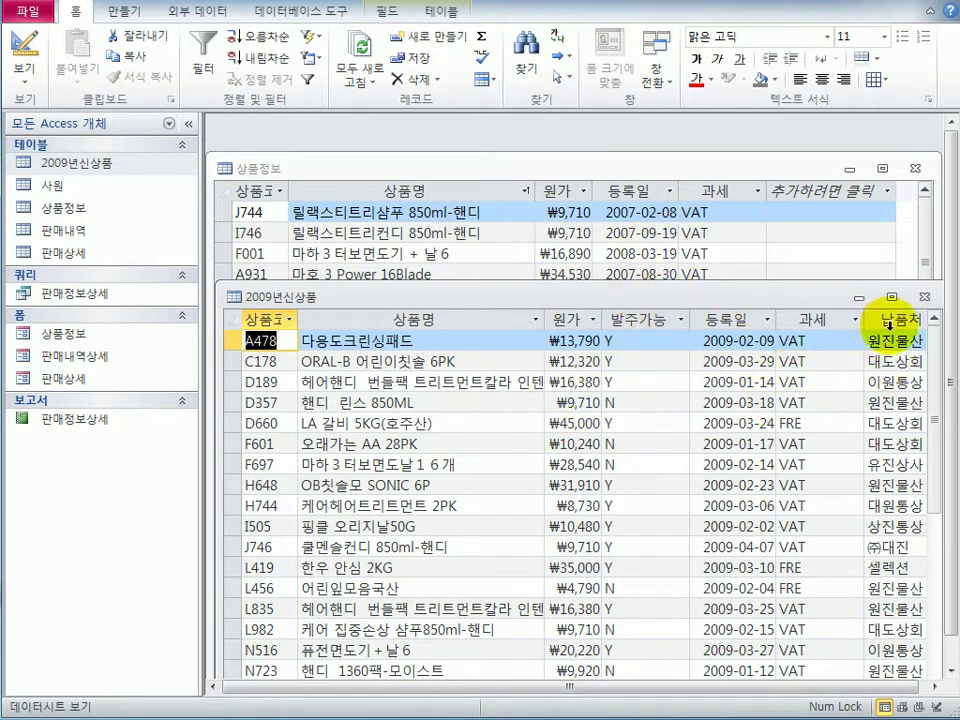
click(925, 297)
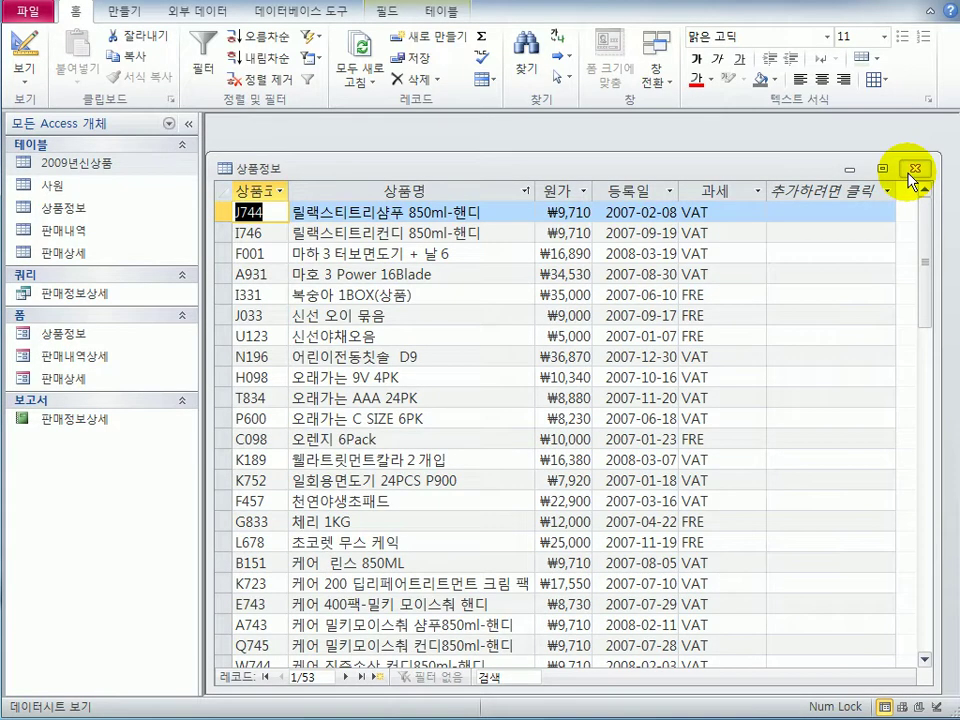
click(912, 170)
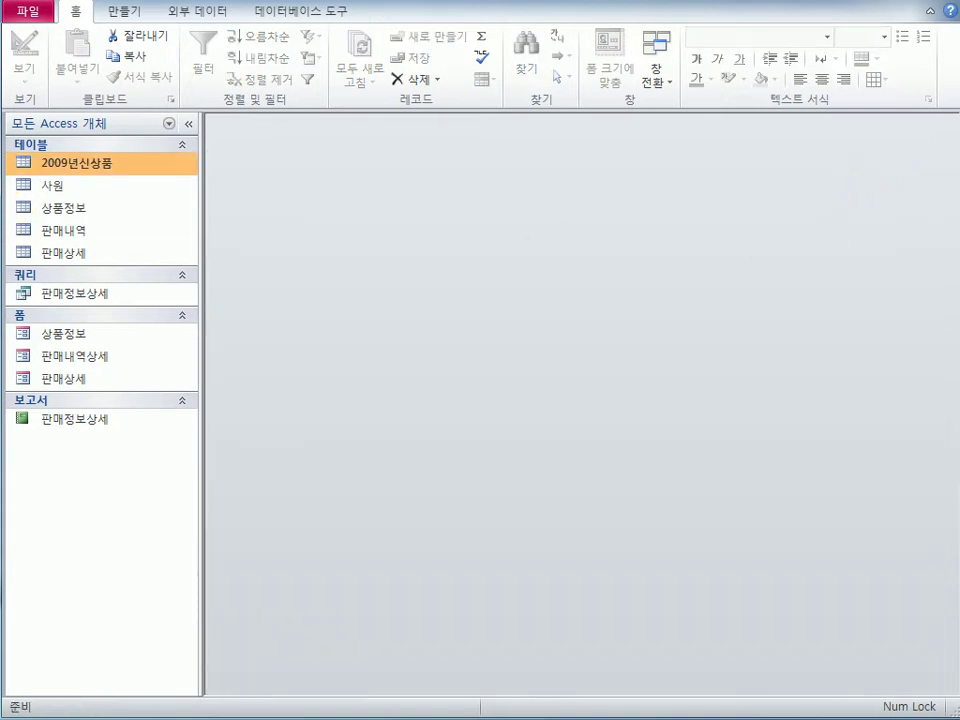
Create a new query in design view based on the 2009년신상품 table, with its field list enlarged to show every field.
click(128, 12)
click(294, 72)
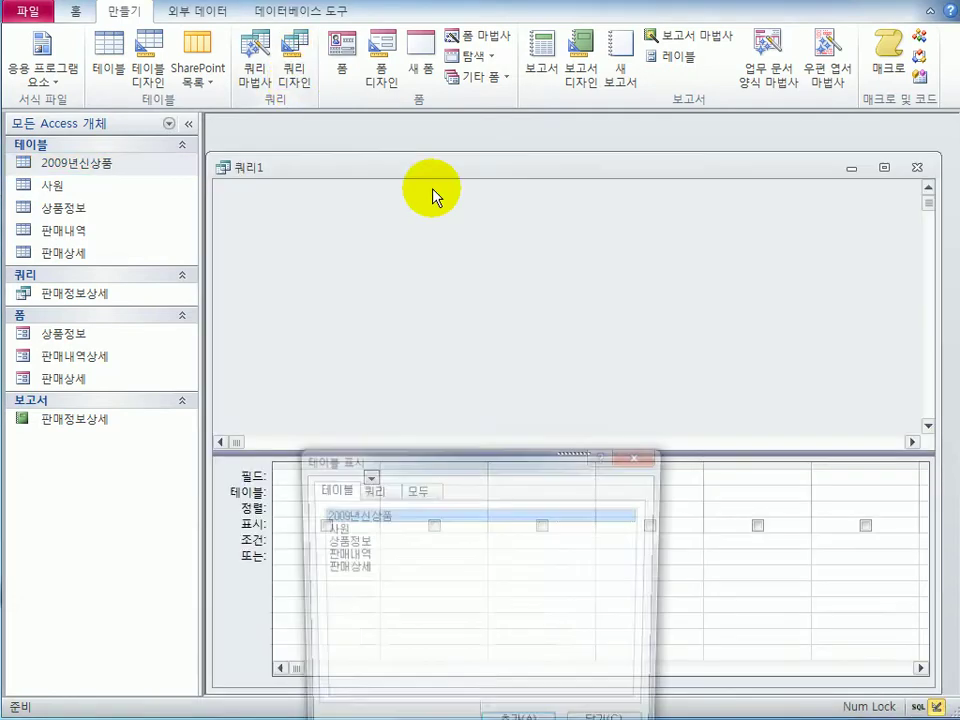
drag(503, 456, 508, 400)
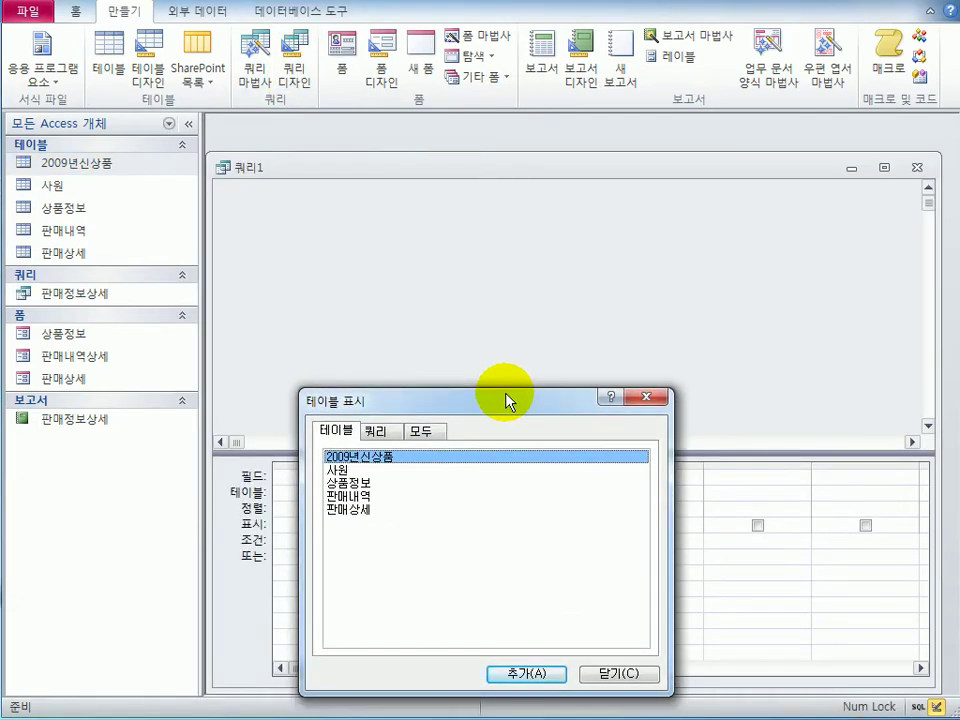
double_click(378, 466)
click(619, 675)
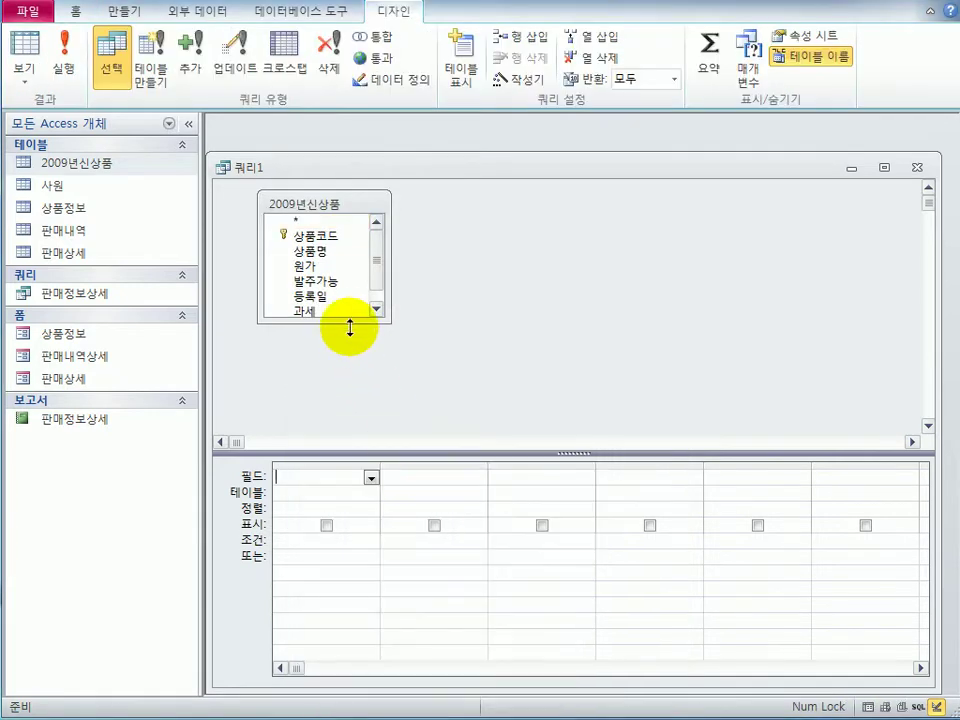
drag(350, 328, 343, 366)
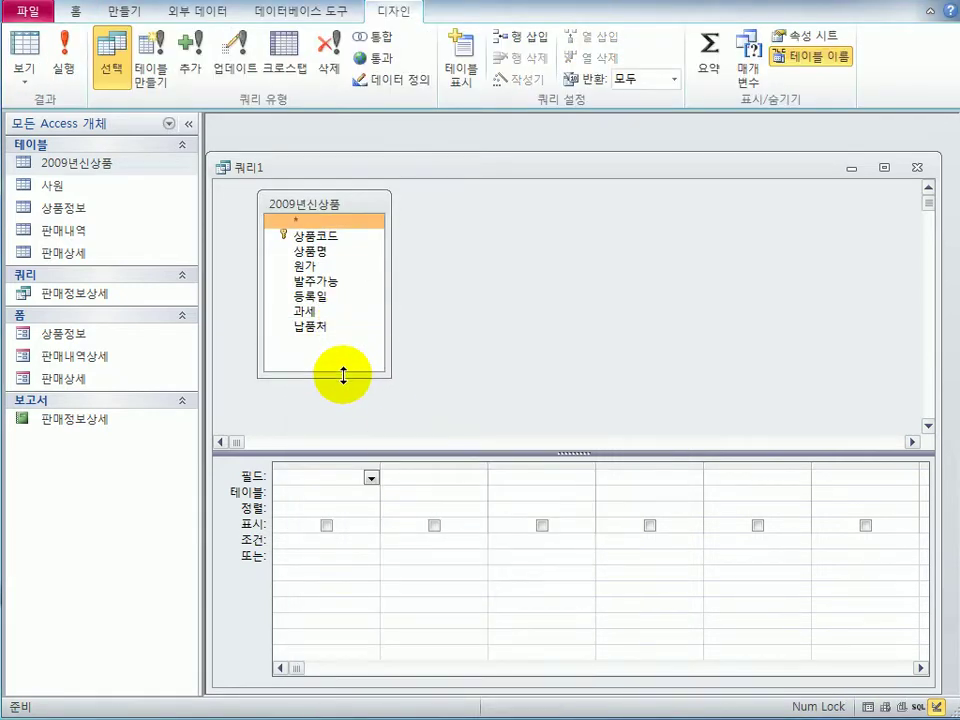
Convert the query to an append query that adds records to the 상품정보 table in the current database.
click(187, 70)
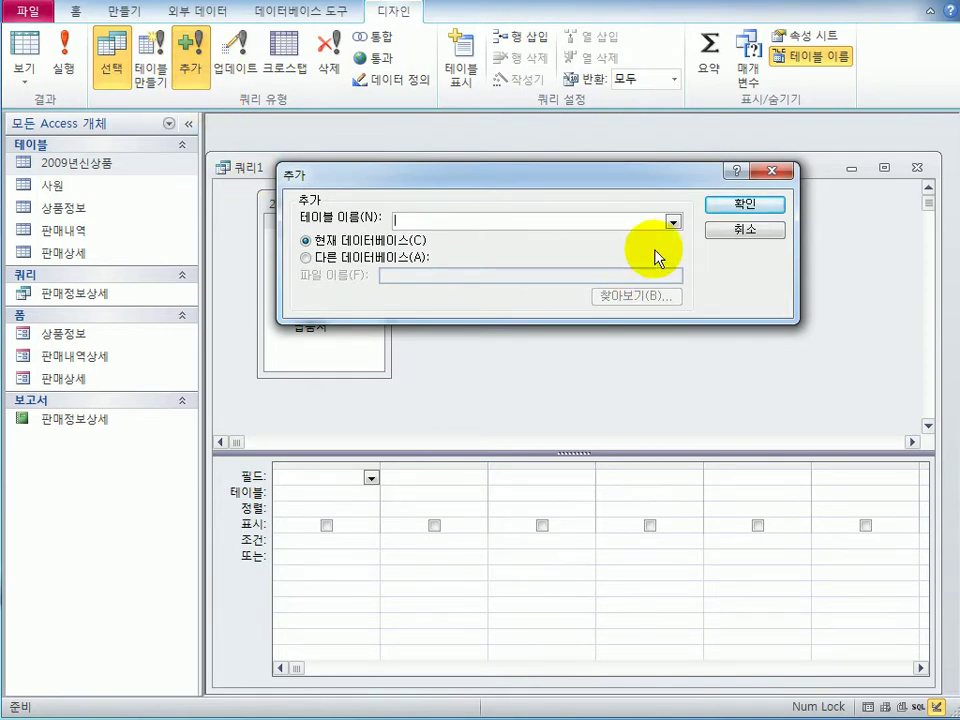
click(673, 223)
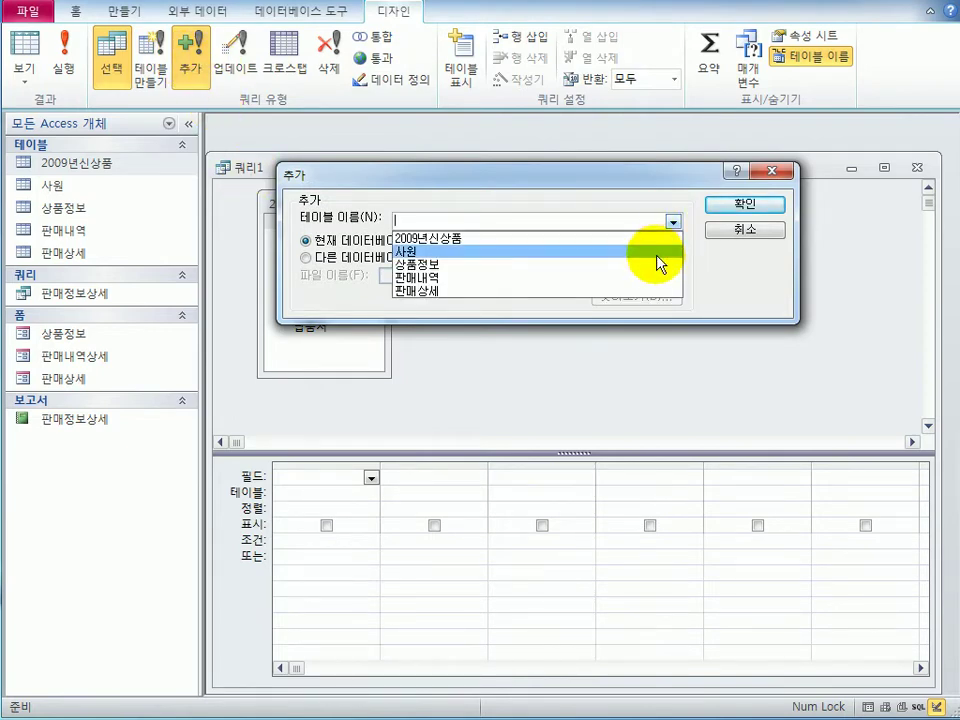
click(655, 264)
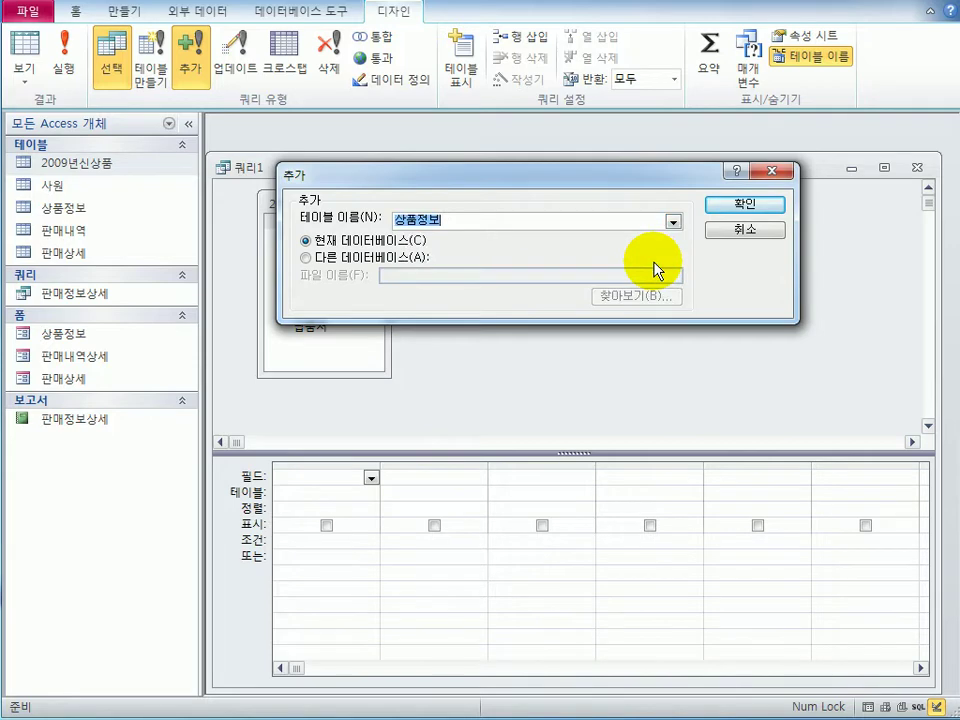
click(750, 206)
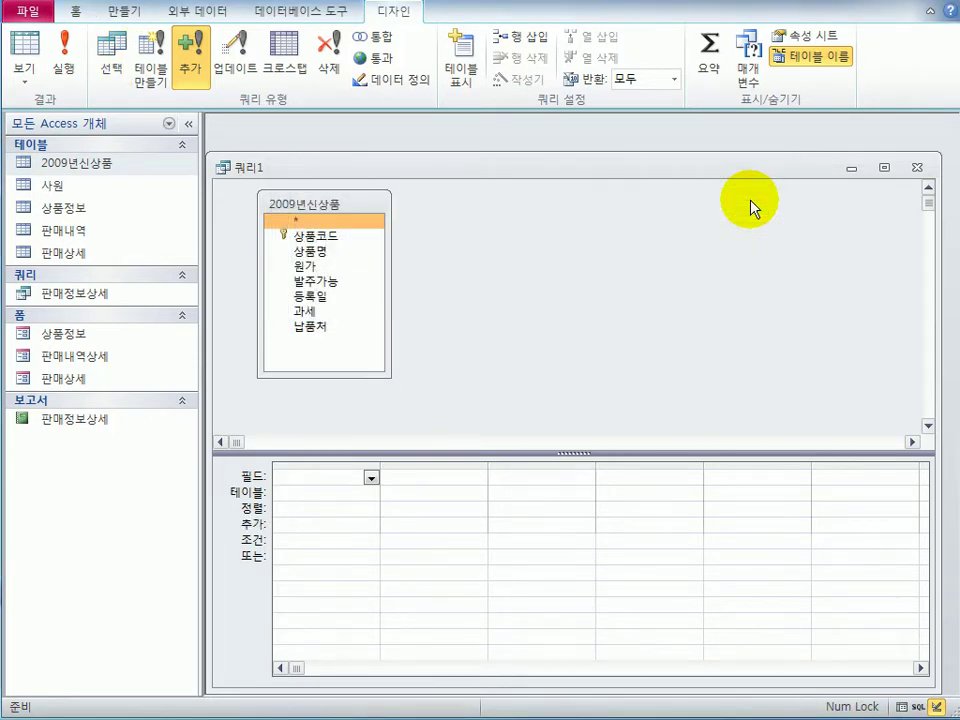
Add the 상품코드, 상품명, 원가, 등록일 and 과세 fields of 2009년신상품 to the append query grid.
double_click(325, 238)
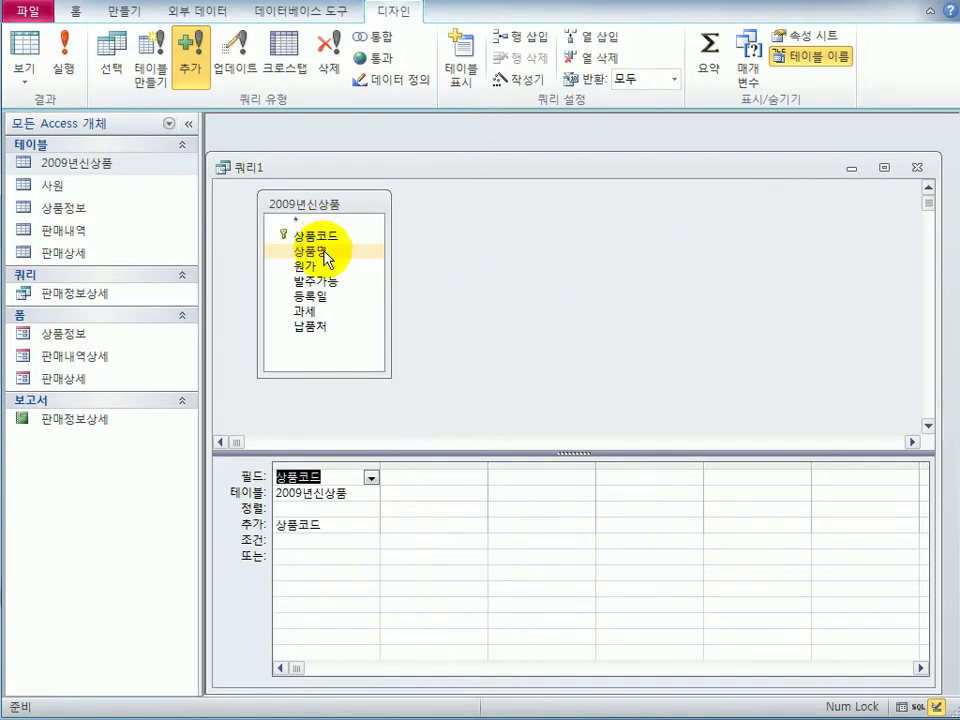
double_click(312, 252)
double_click(318, 267)
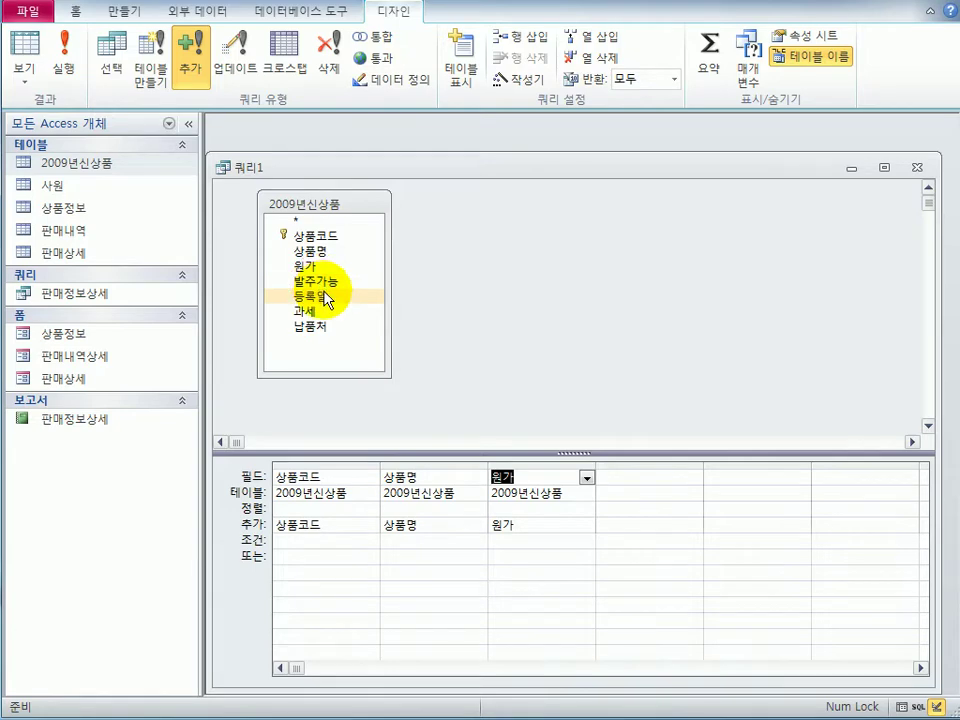
double_click(314, 296)
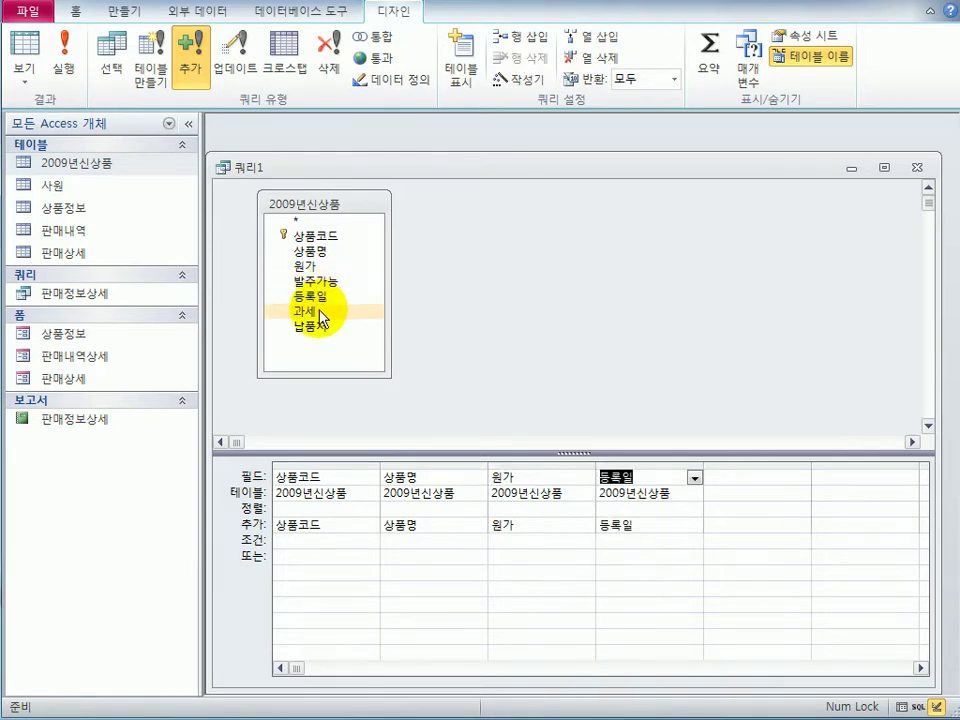
double_click(320, 312)
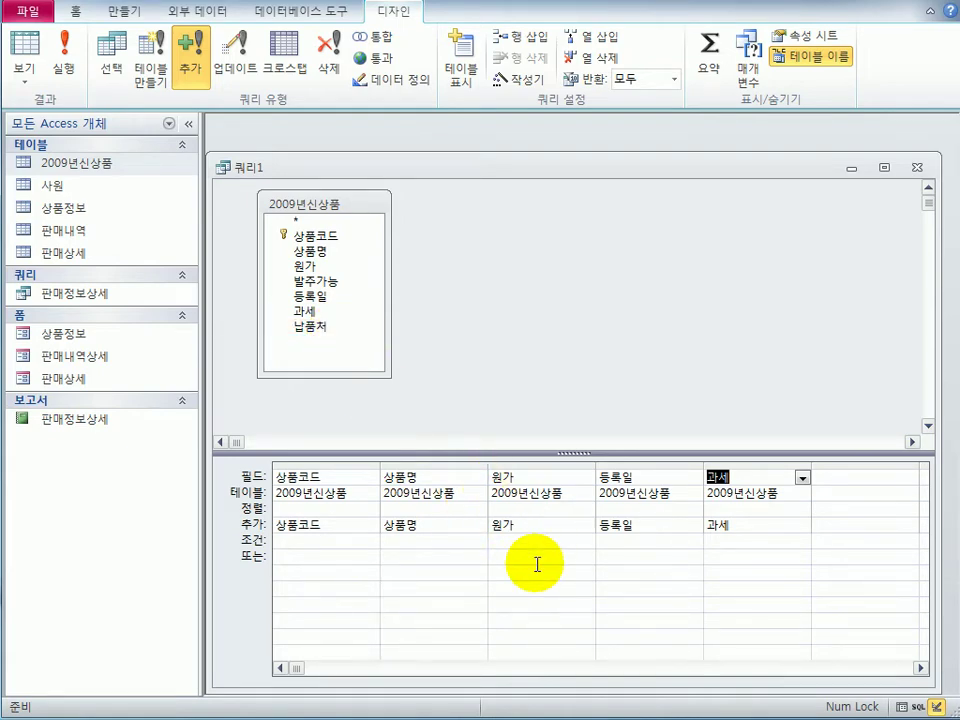
Add the 발주가능 field to the append query with the criterion "Y".
click(308, 286)
double_click(308, 284)
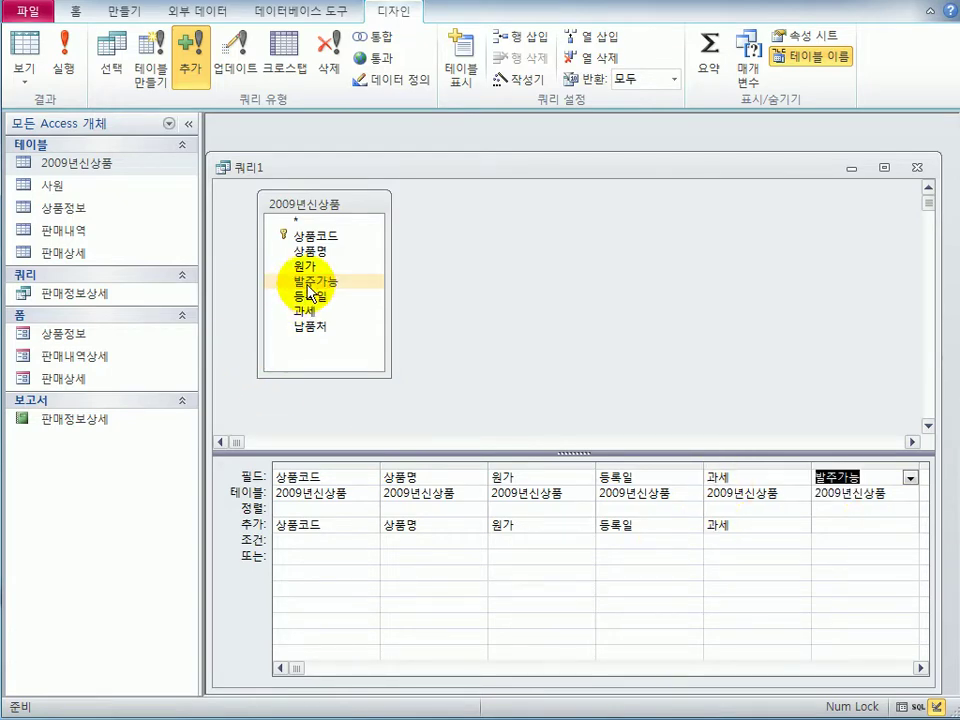
click(829, 542)
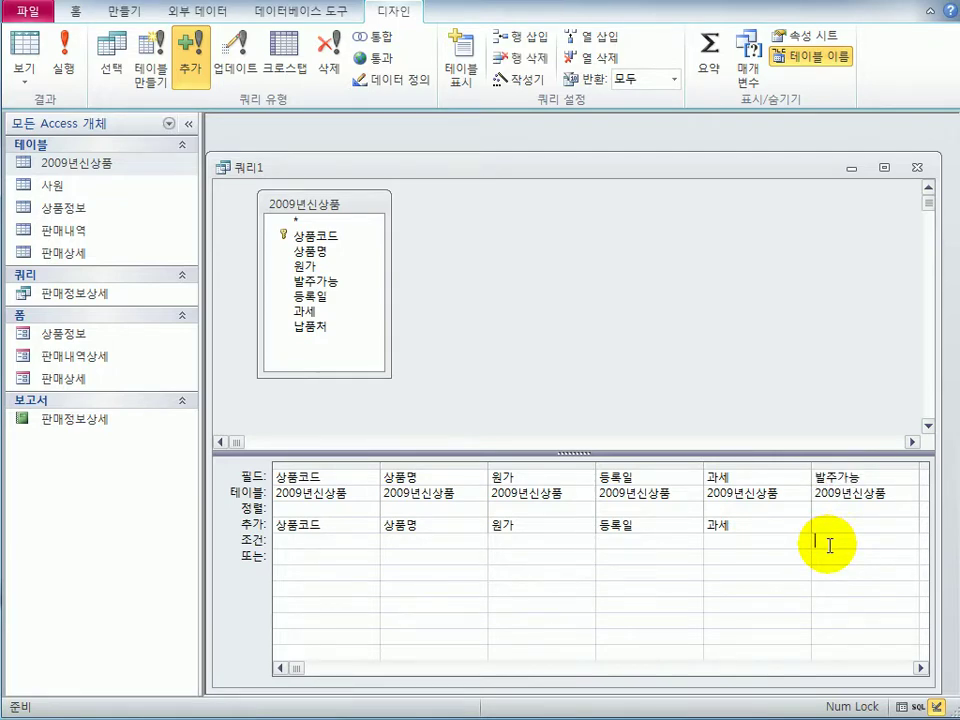
text("Y")
key(Tab)
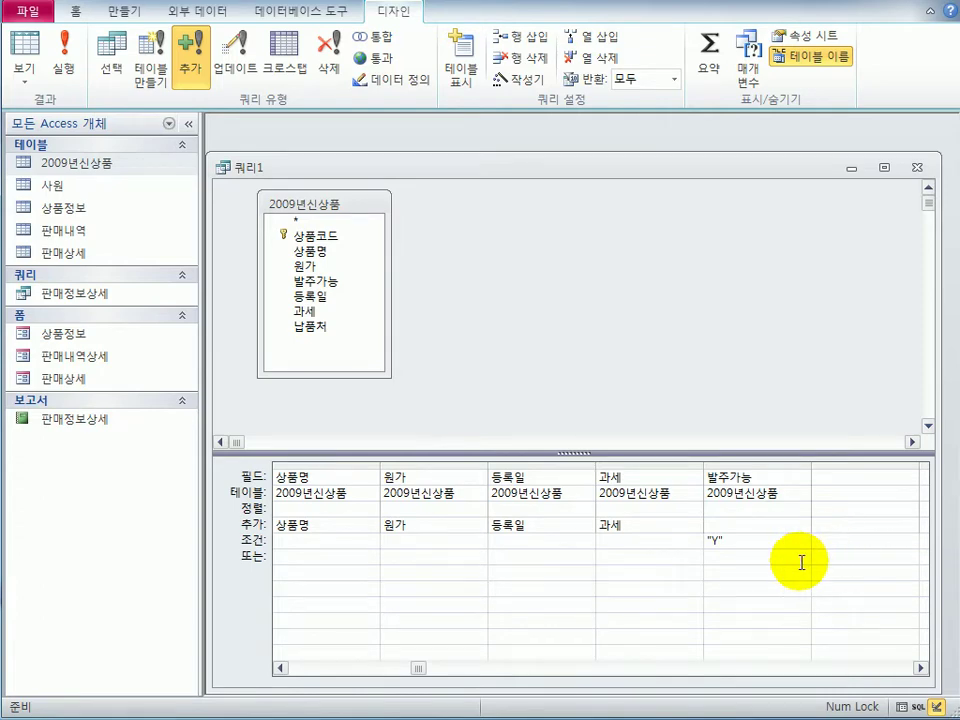
Run the append query and confirm adding the selected rows to the 상품정보 table.
click(71, 73)
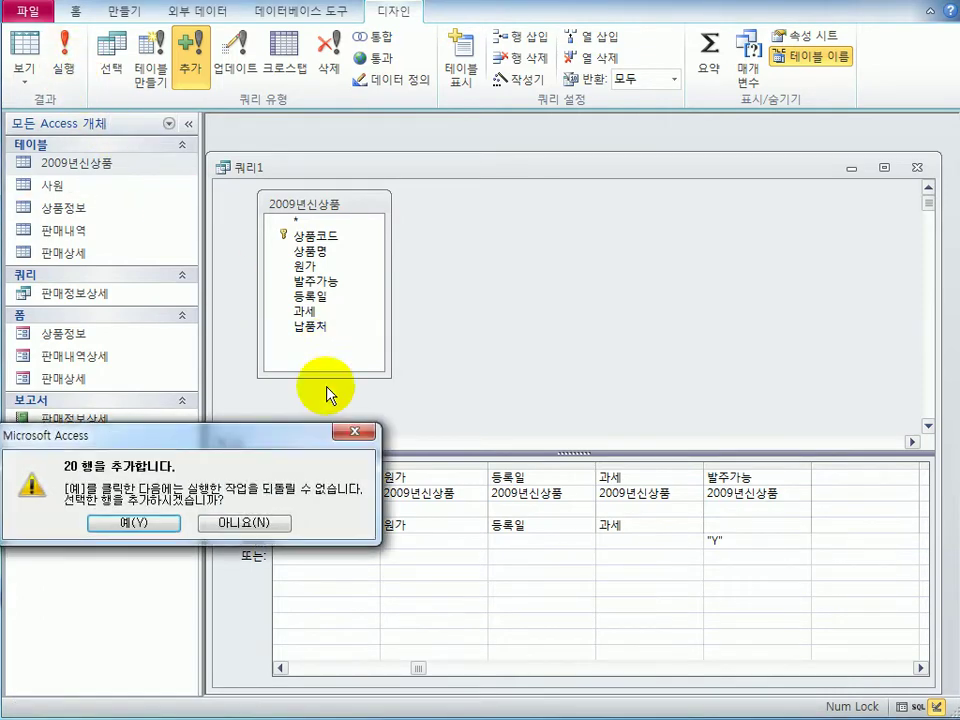
drag(279, 439, 718, 279)
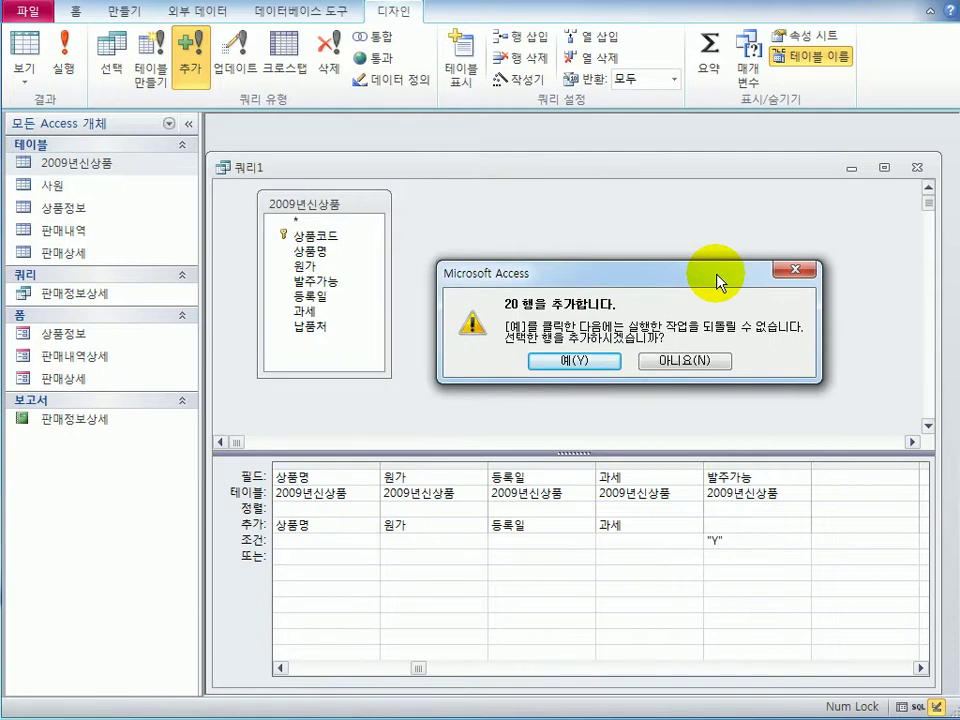
click(575, 362)
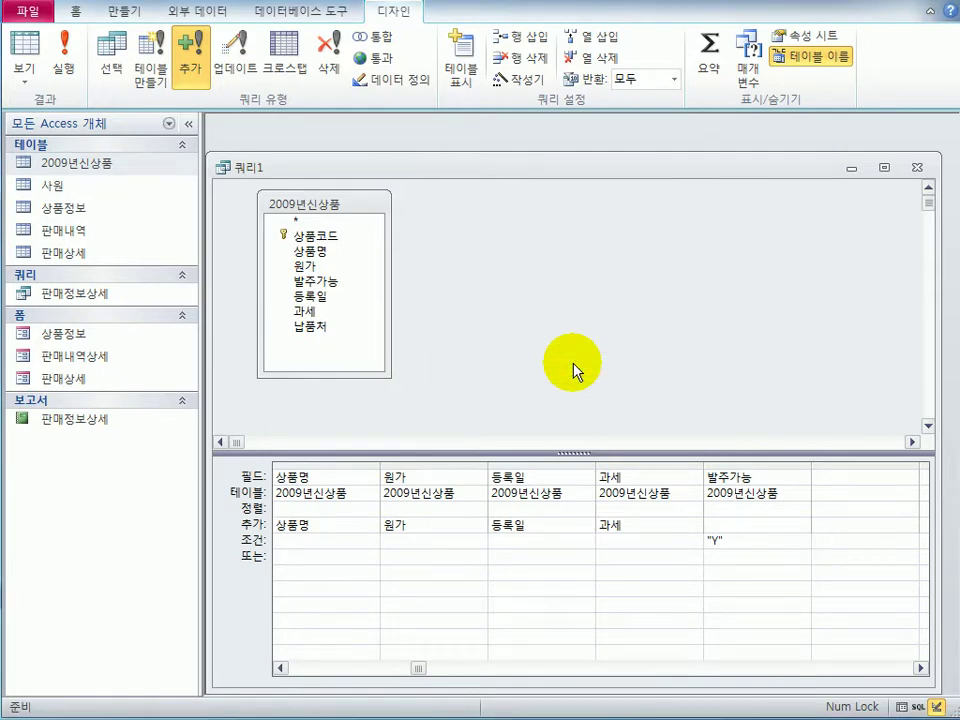
Close the append query and save it under the name 2009년신상품추가.
click(916, 167)
drag(245, 397, 627, 332)
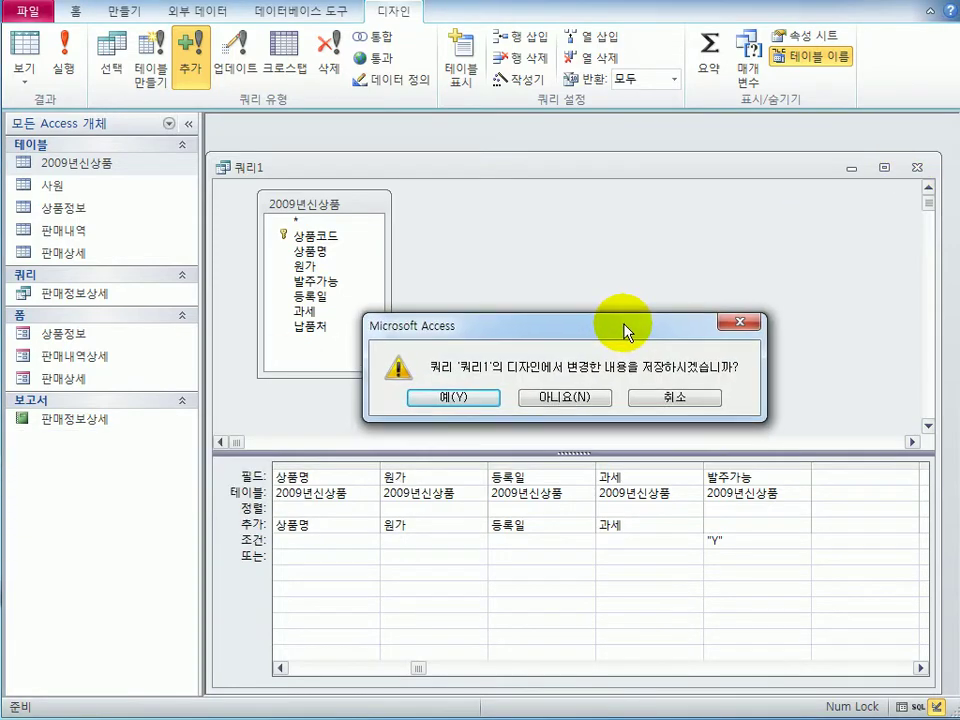
click(487, 399)
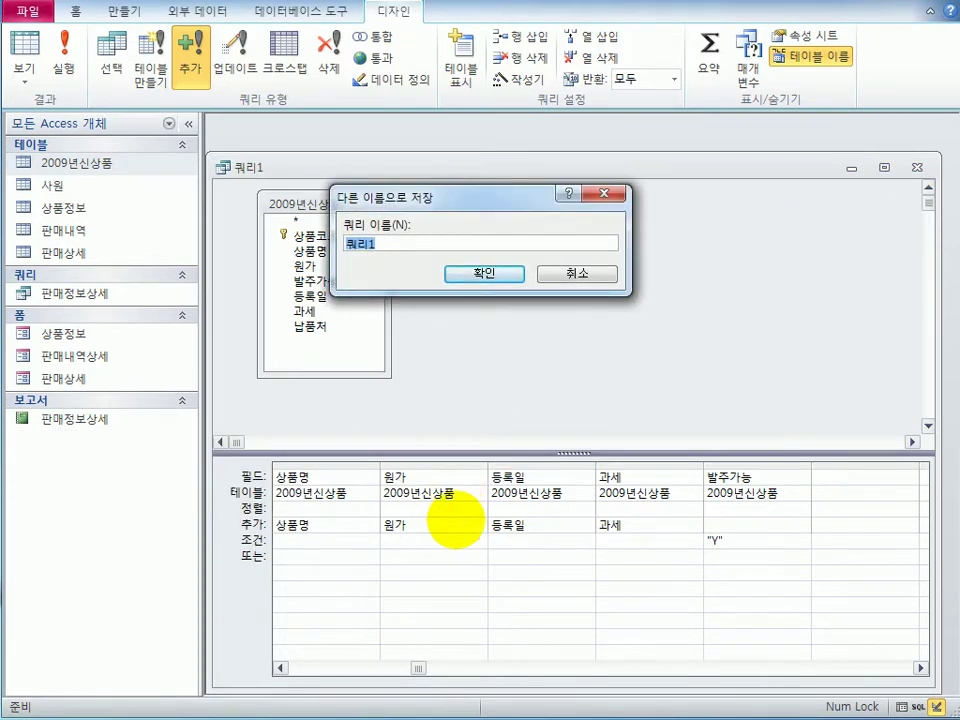
text(2009su)
key(BackSpace)
key(BackSpace)
text(년시)
text(신상품추가)
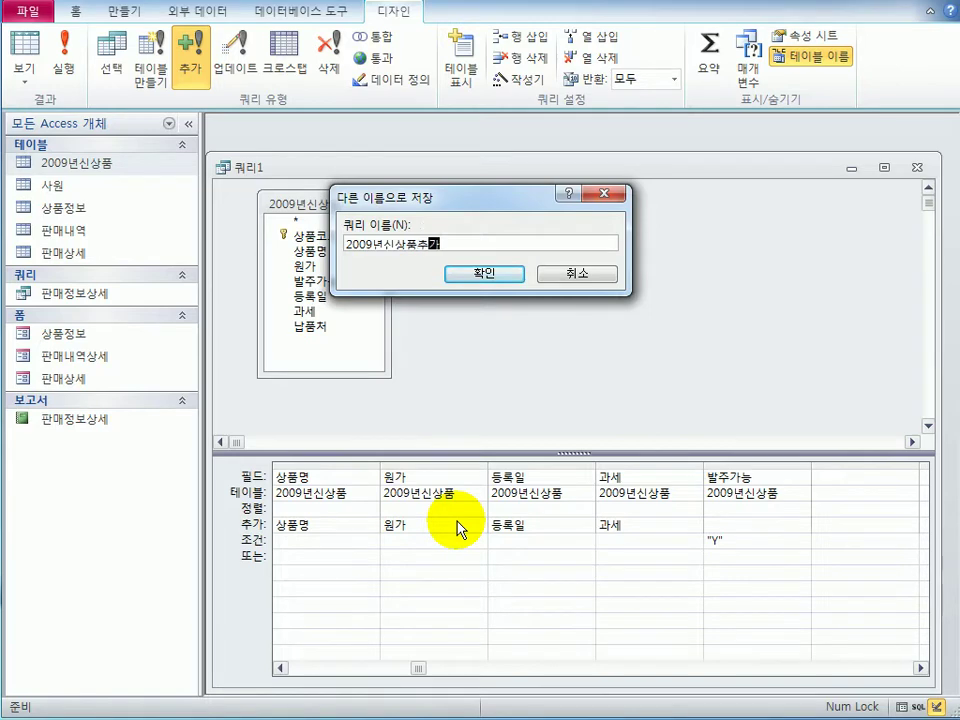
click(481, 275)
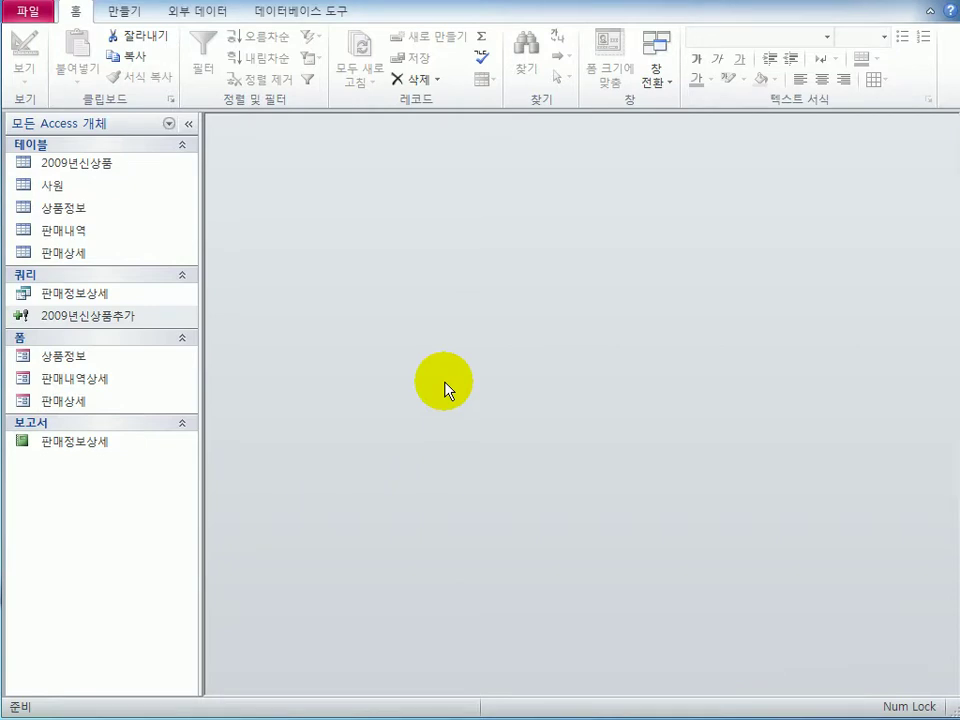
Open the 판매내역 table in design view and set the lookup display control of the 결재수단 field to 콤보 상자.
click(101, 238)
right_click(102, 238)
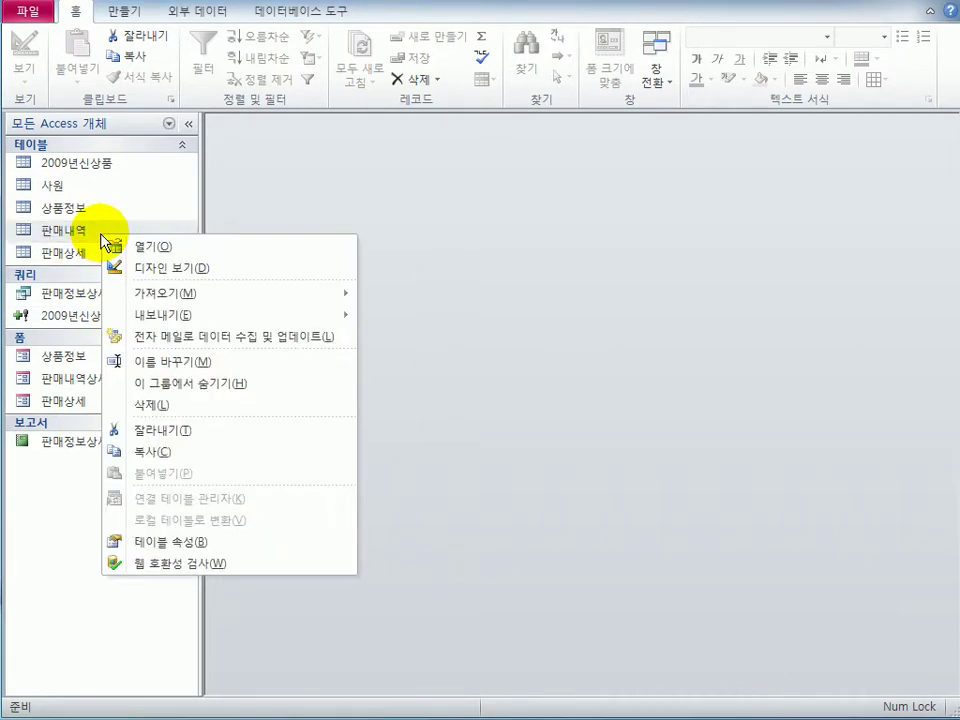
click(182, 270)
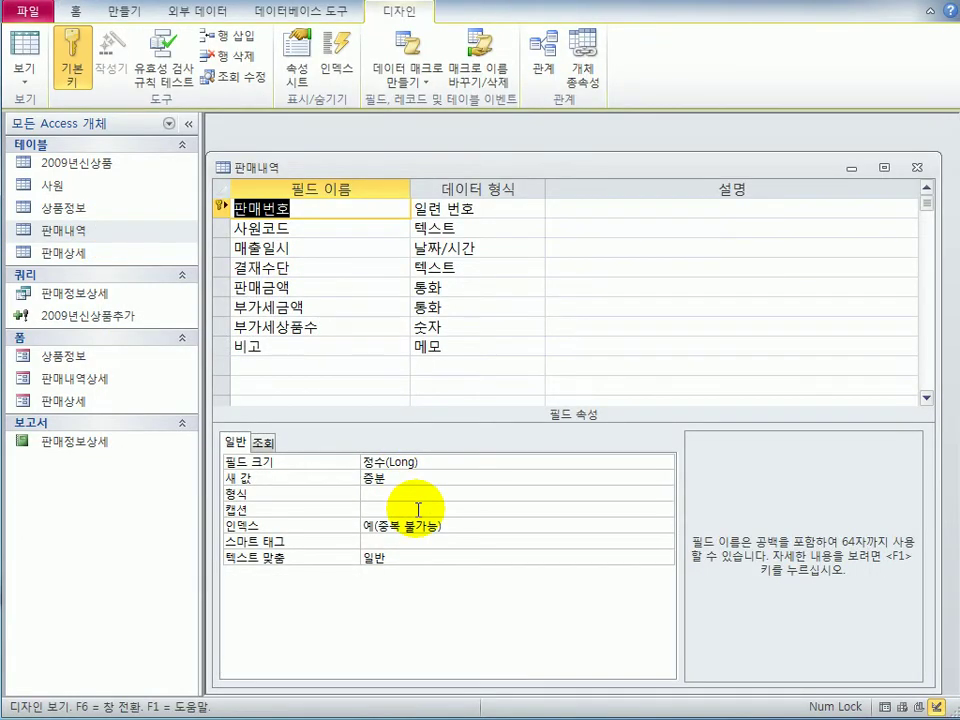
click(321, 267)
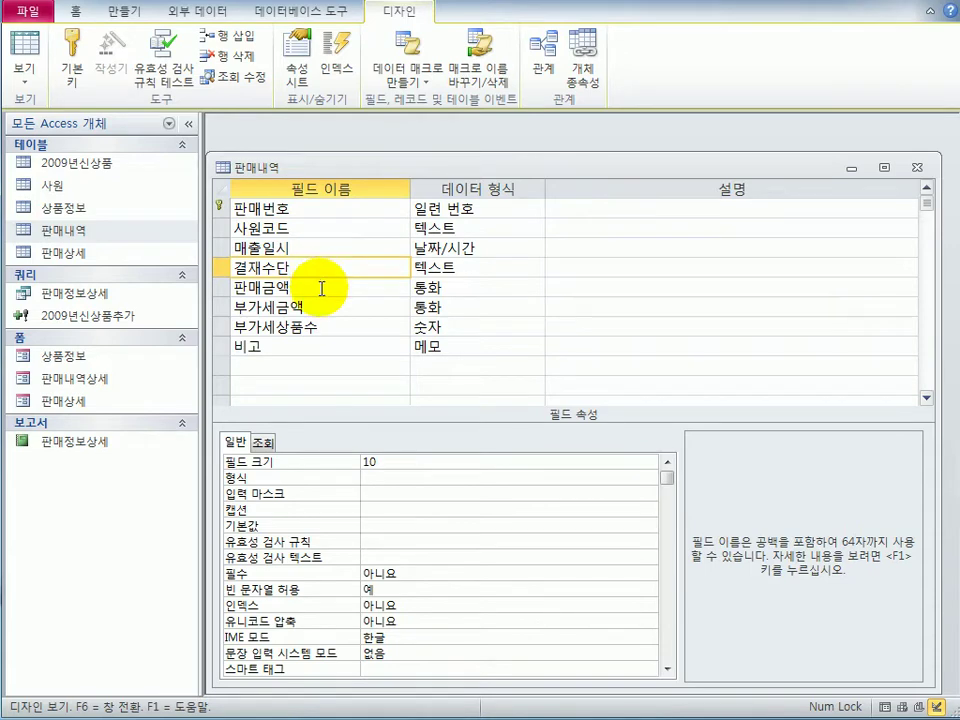
click(264, 443)
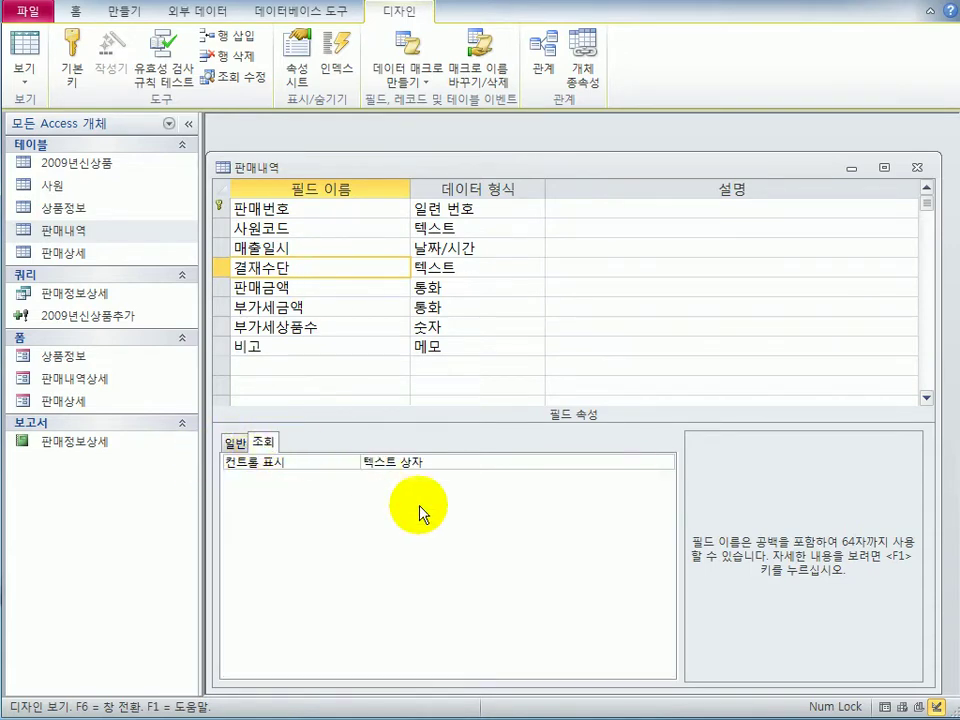
click(643, 461)
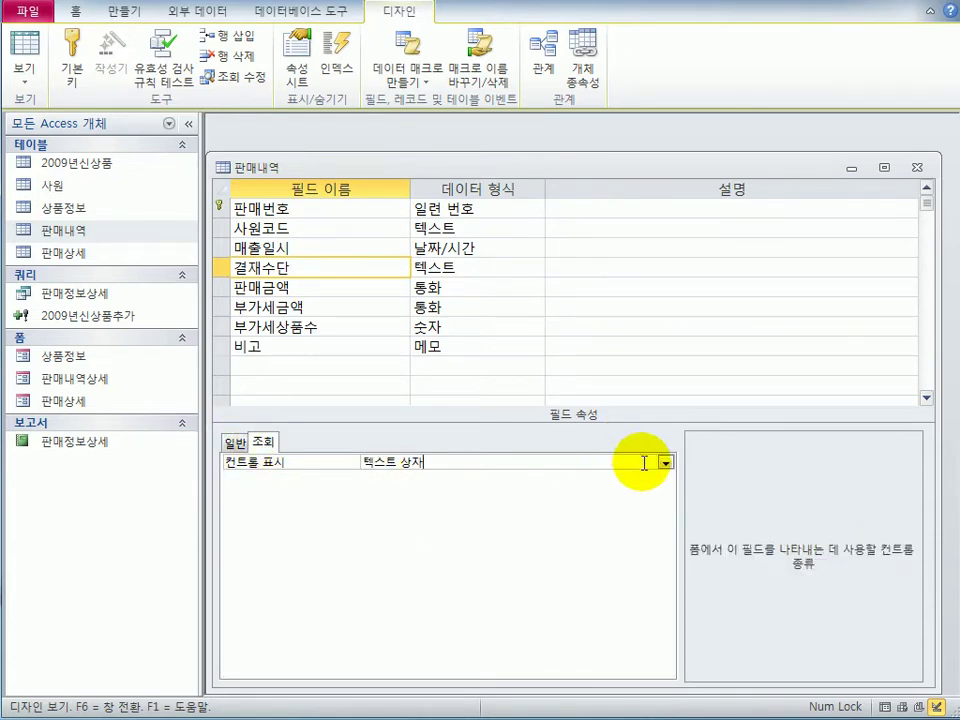
click(667, 462)
click(640, 507)
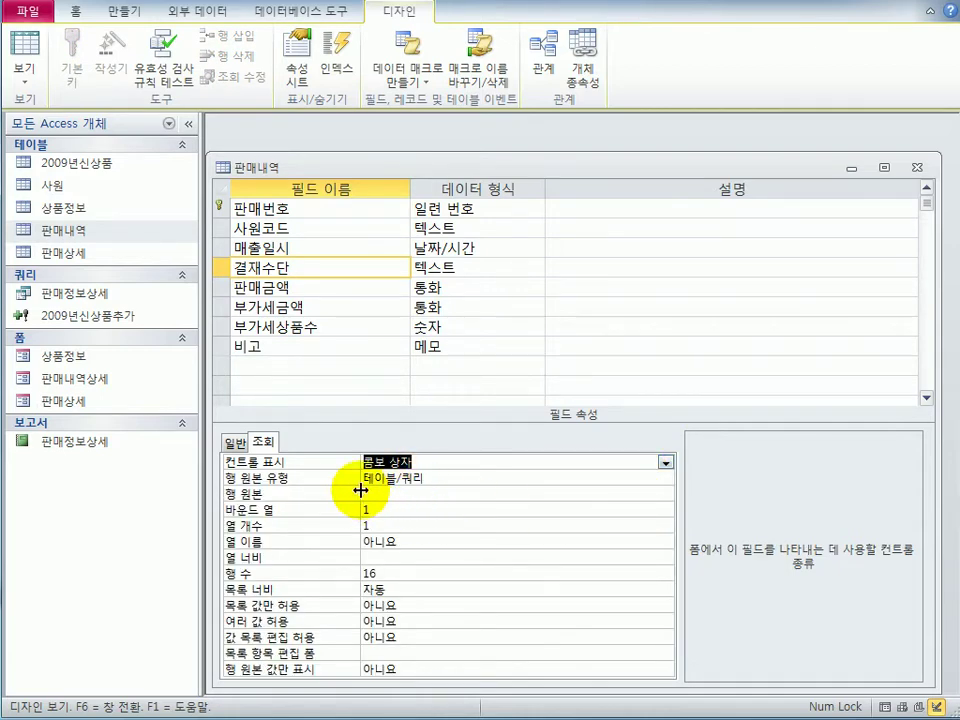
Open the query builder for the row source of 결재수단, add the 판매내역 table and include its 결재수단 field in the grid.
click(406, 494)
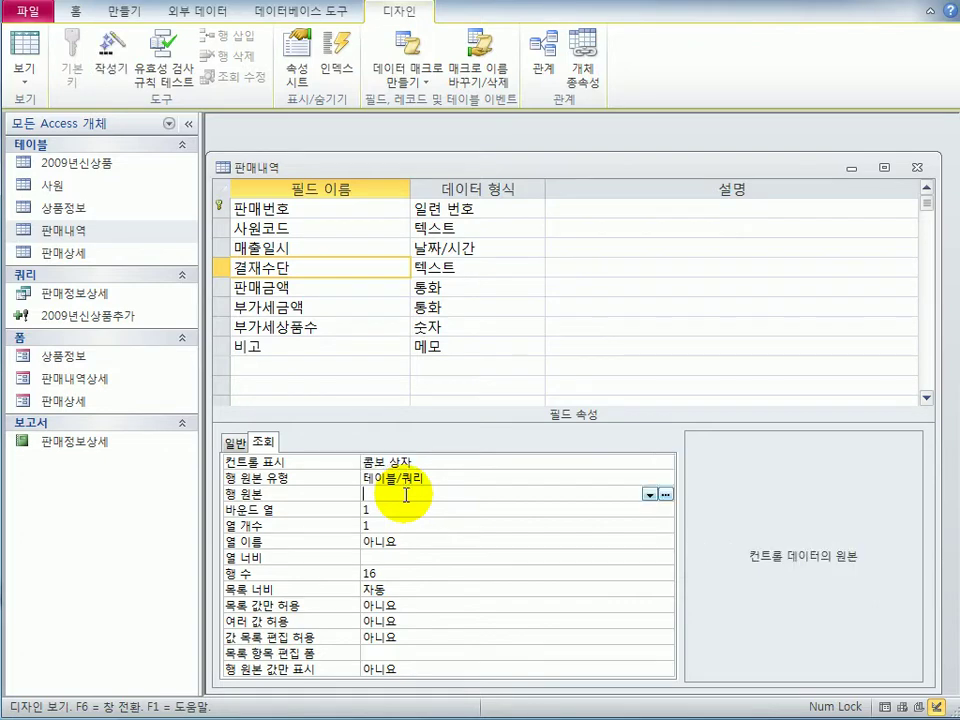
click(665, 494)
drag(440, 460, 557, 331)
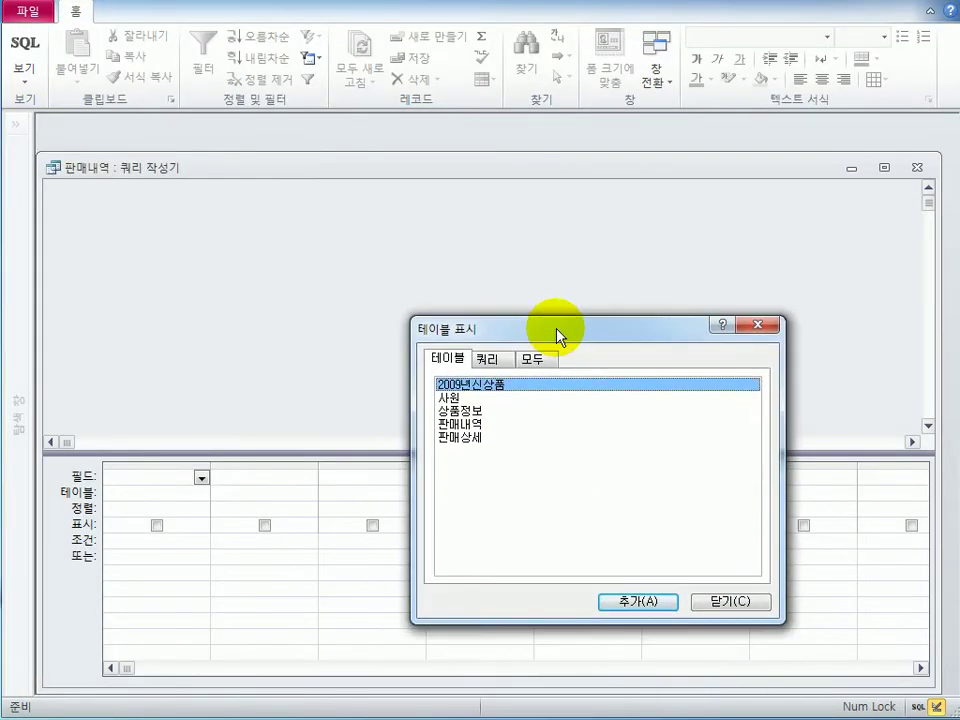
double_click(462, 423)
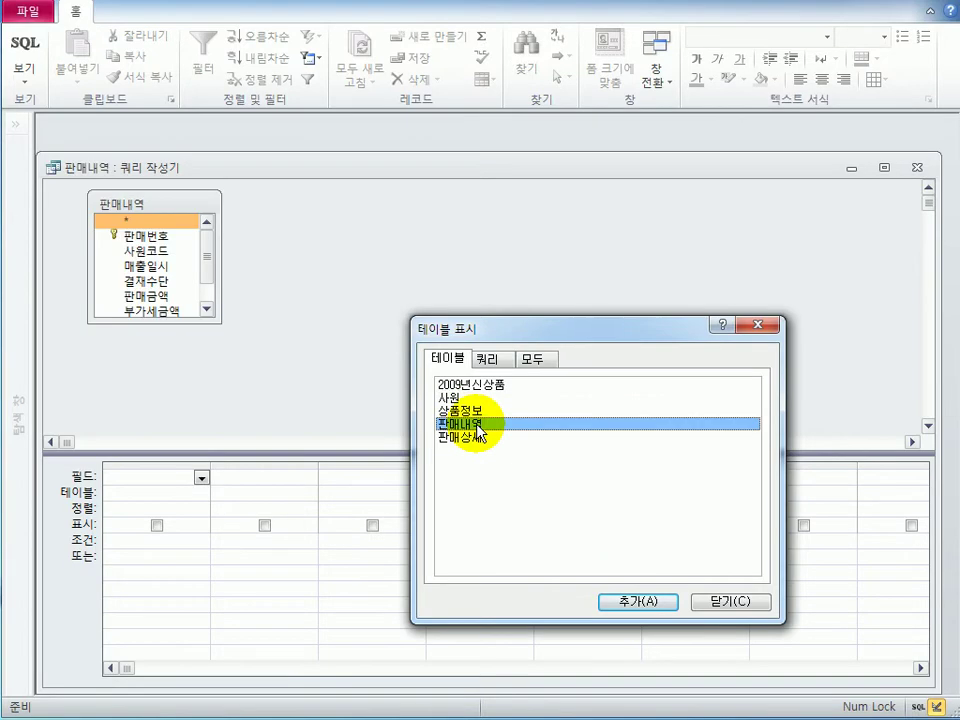
click(715, 601)
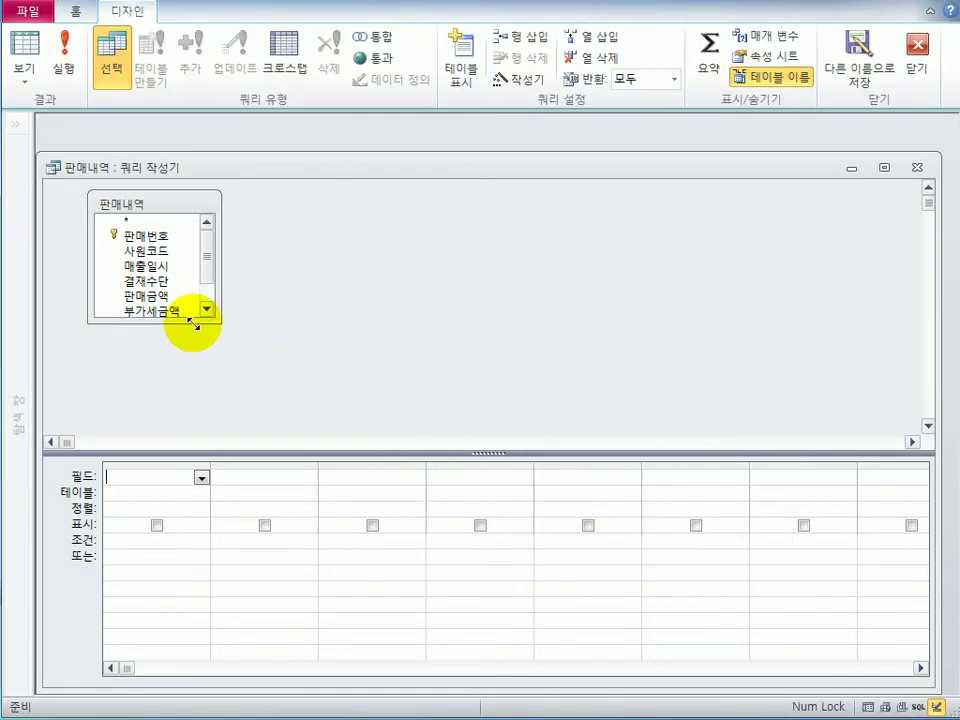
drag(206, 316, 195, 379)
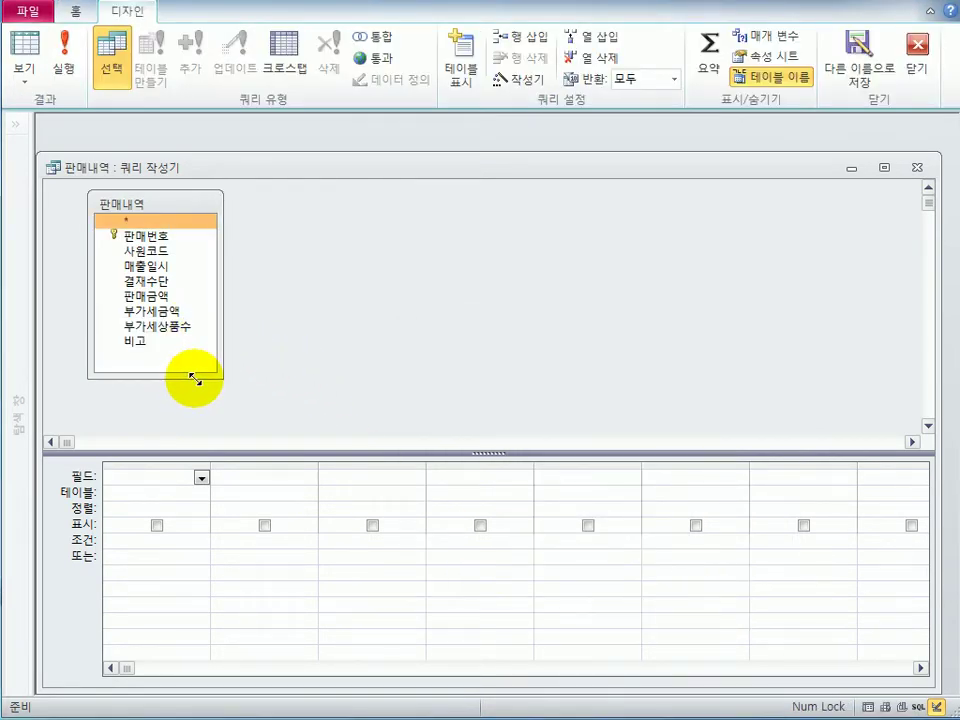
click(175, 288)
double_click(175, 288)
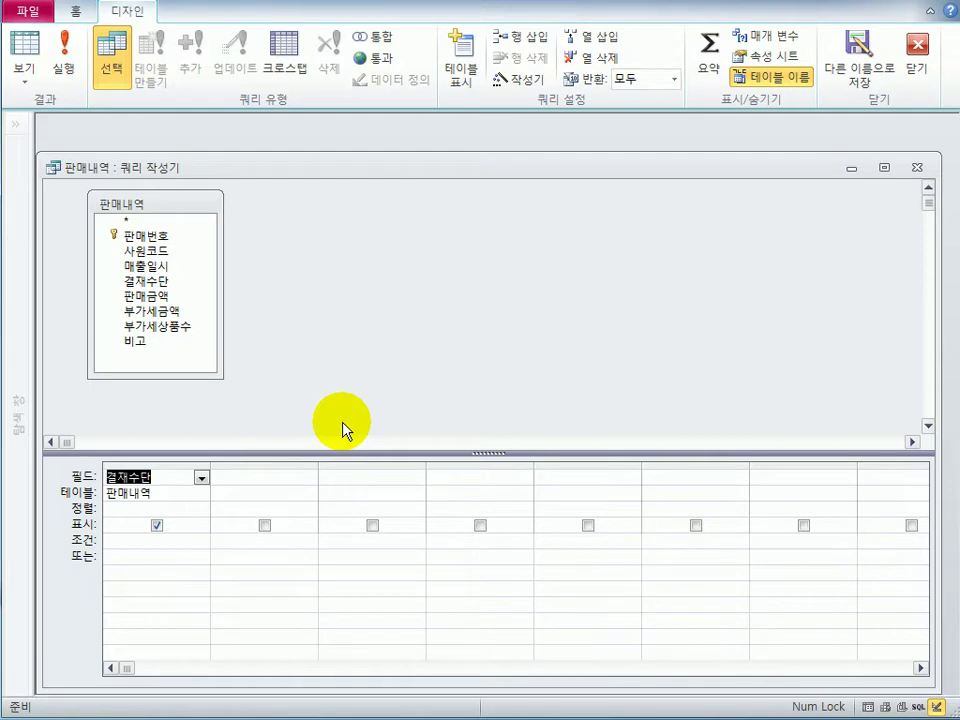
click(381, 315)
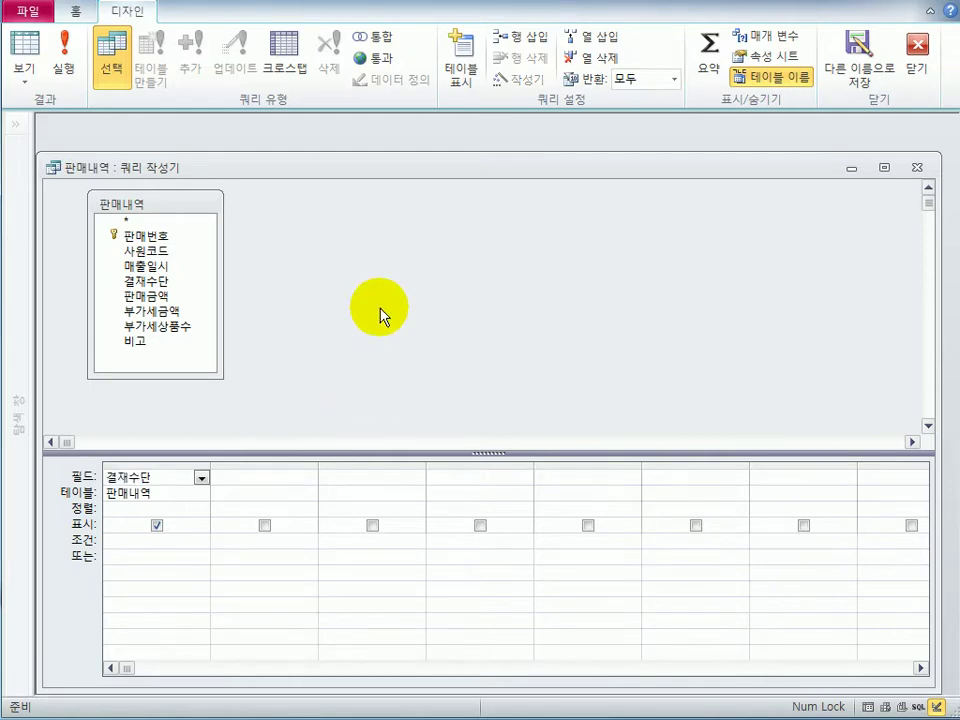
Set the 고유 값 property of the row source query to 예 in its query properties.
click(763, 56)
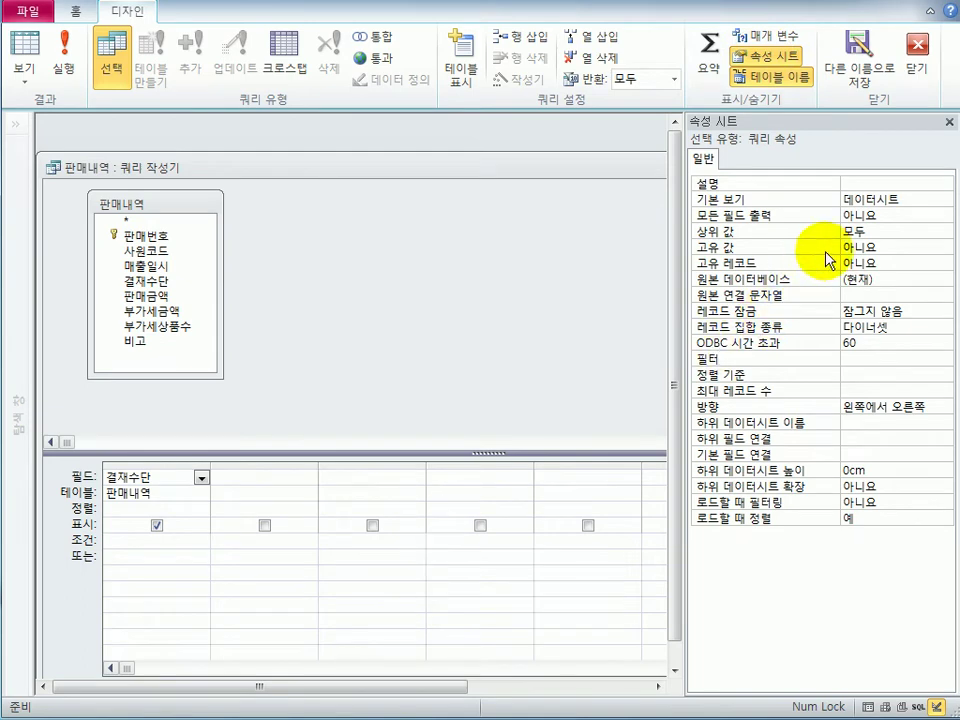
click(875, 247)
click(942, 249)
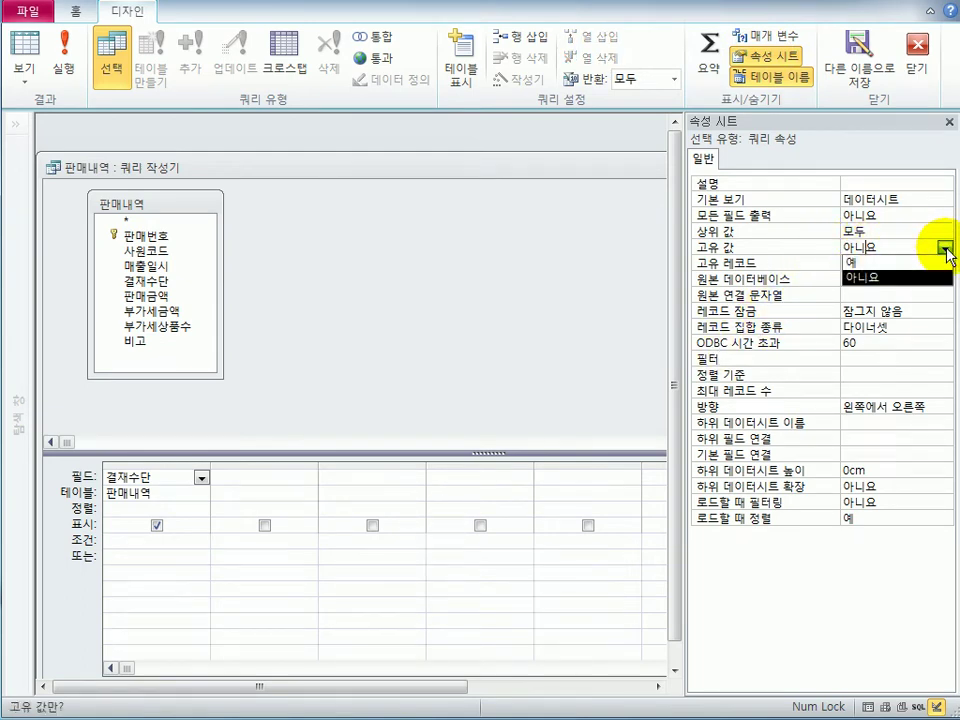
click(928, 263)
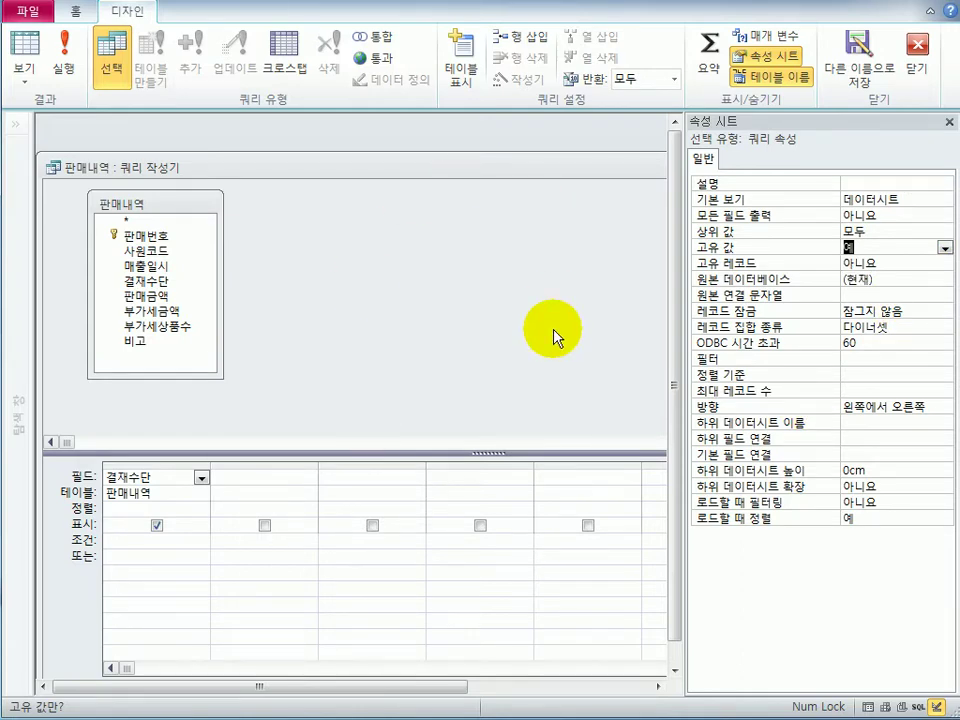
click(949, 121)
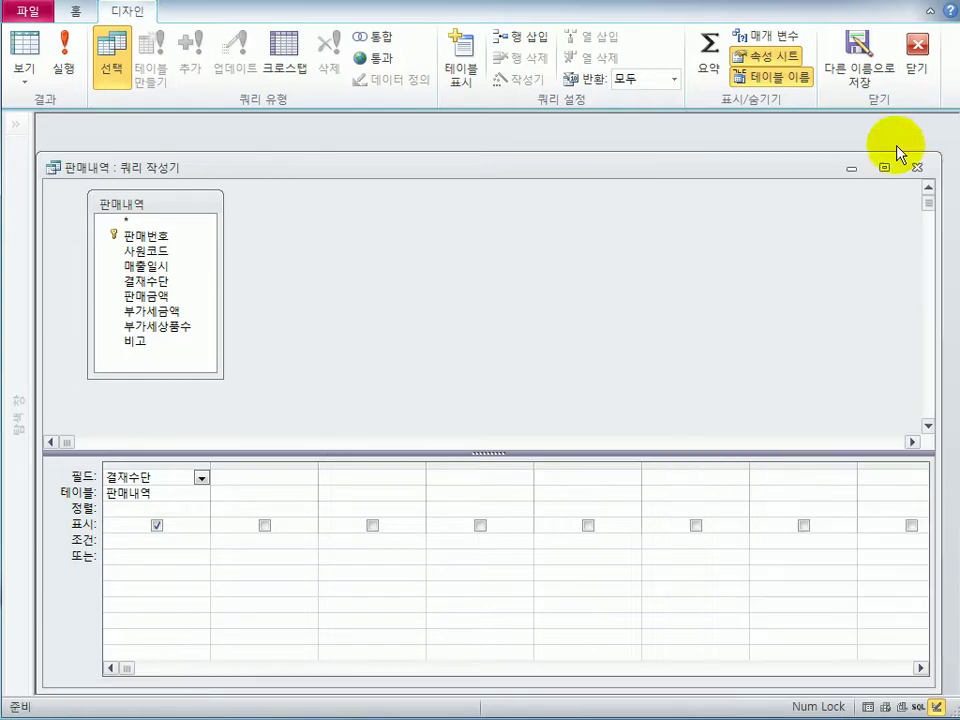
Close the query builder, saving the statement as the row source of 결재수단, and set the field's 목록 값만 허용 property to 예.
click(916, 167)
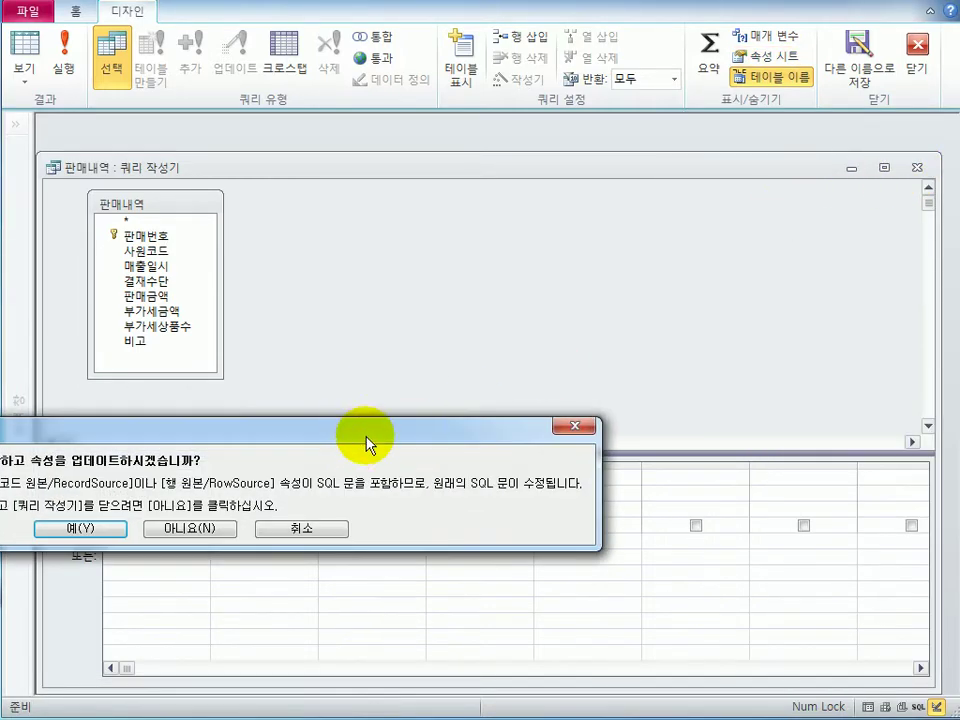
drag(366, 441, 651, 285)
click(375, 371)
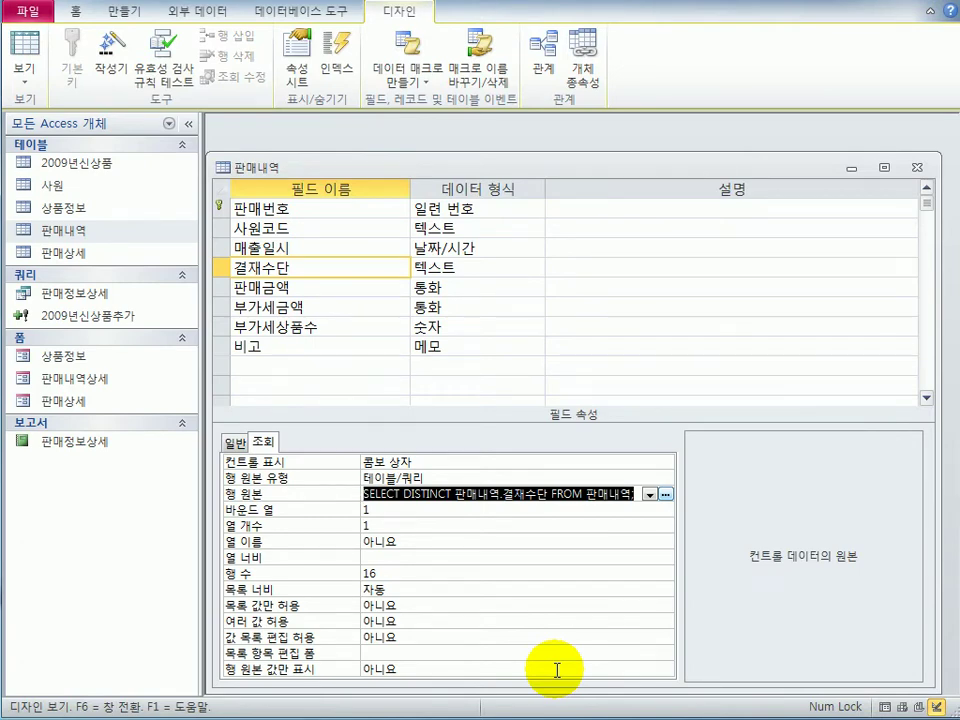
double_click(415, 603)
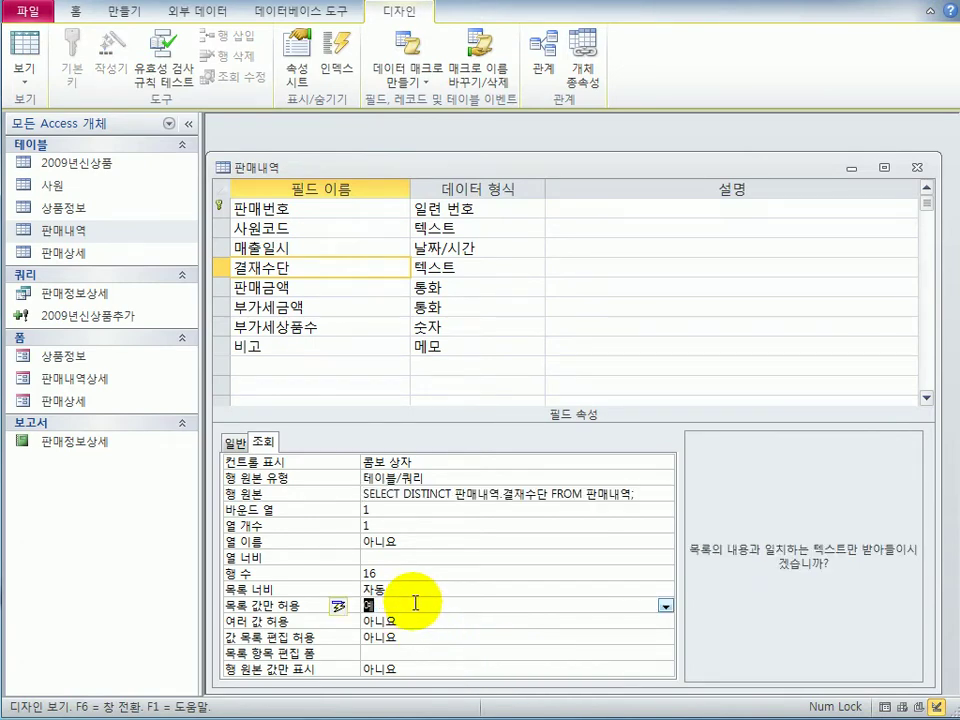